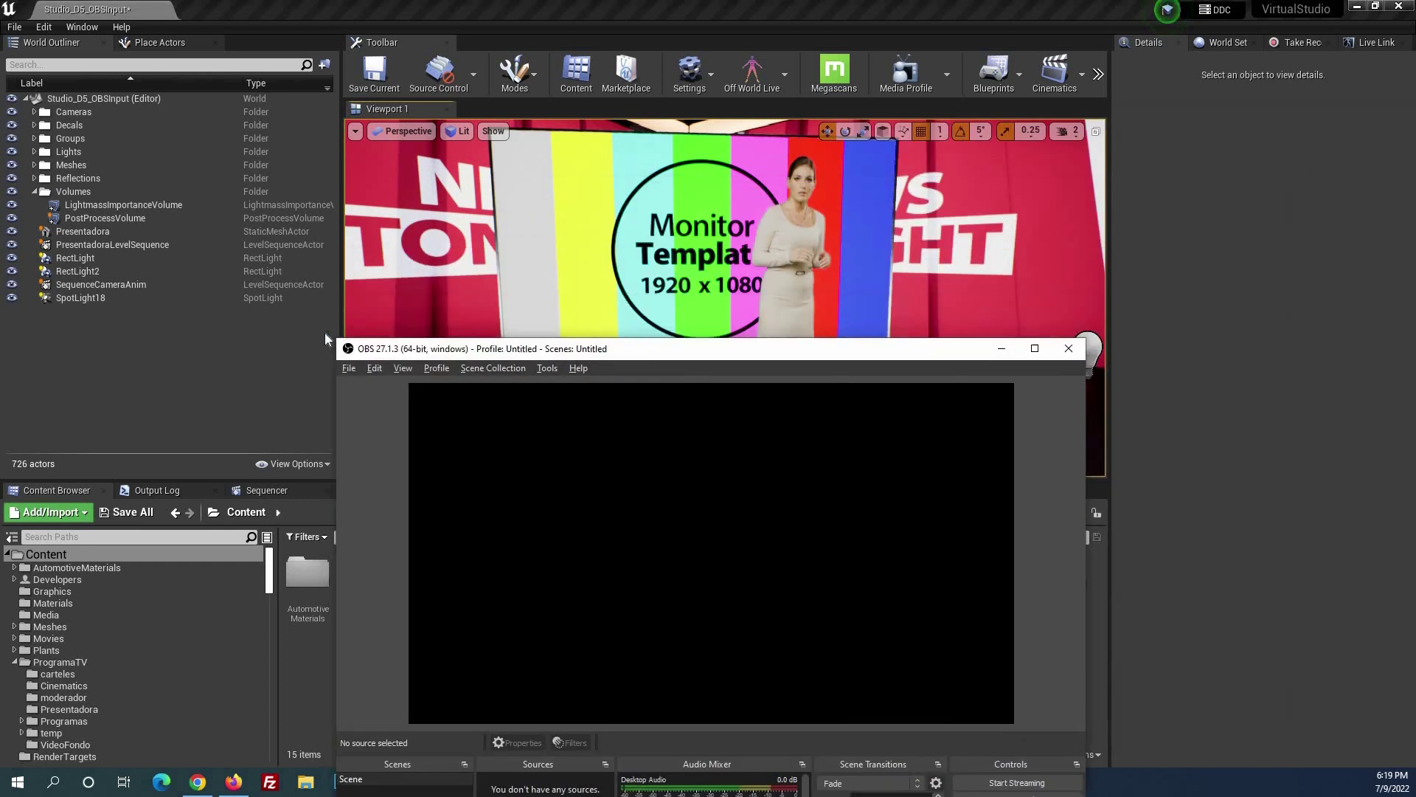
# Move the OBS window to the upper left and choose Media Source from the Sources + list.
pyautogui.moveTo(587, 340); pyautogui.dragTo(324, 107)
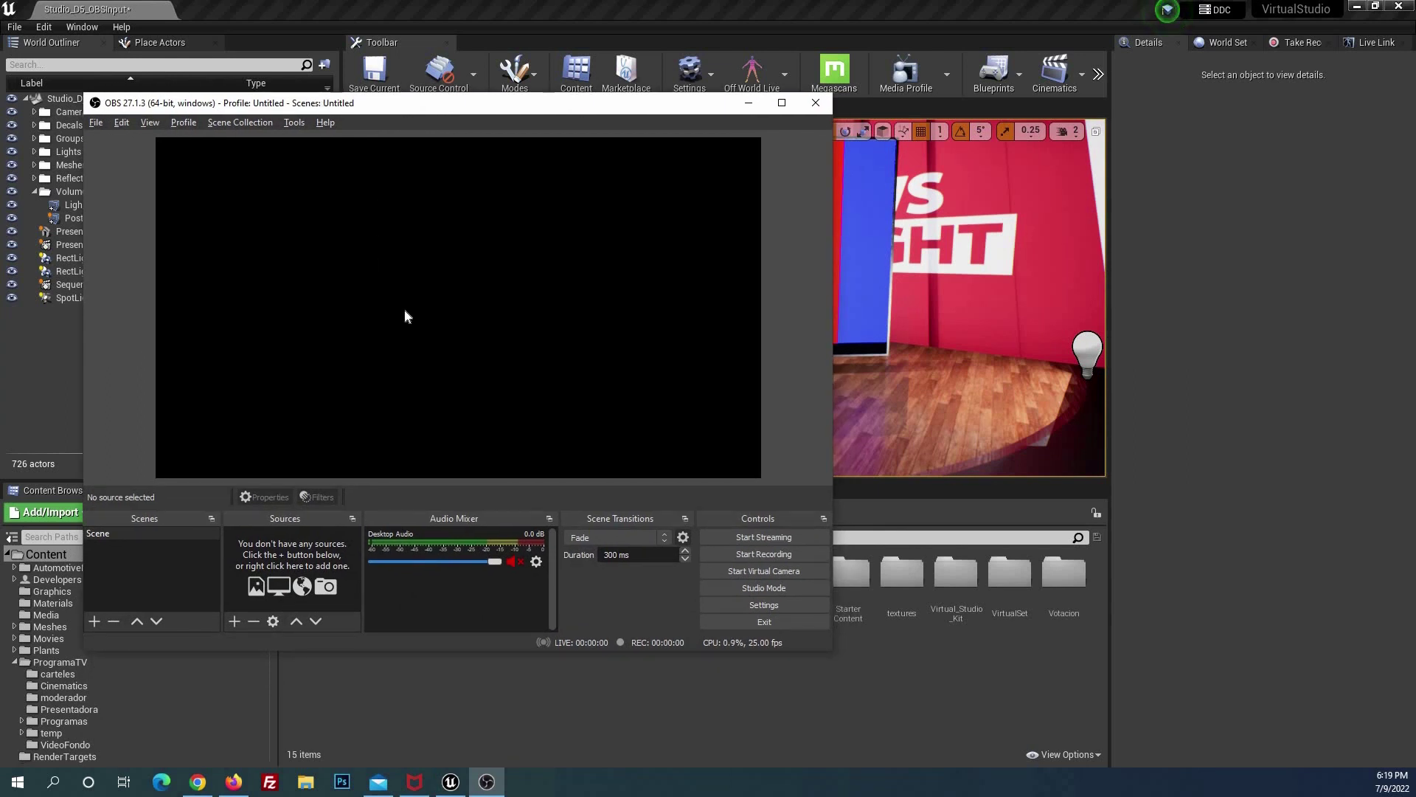
pyautogui.moveTo(405, 316); pyautogui.dragTo(472, 402)
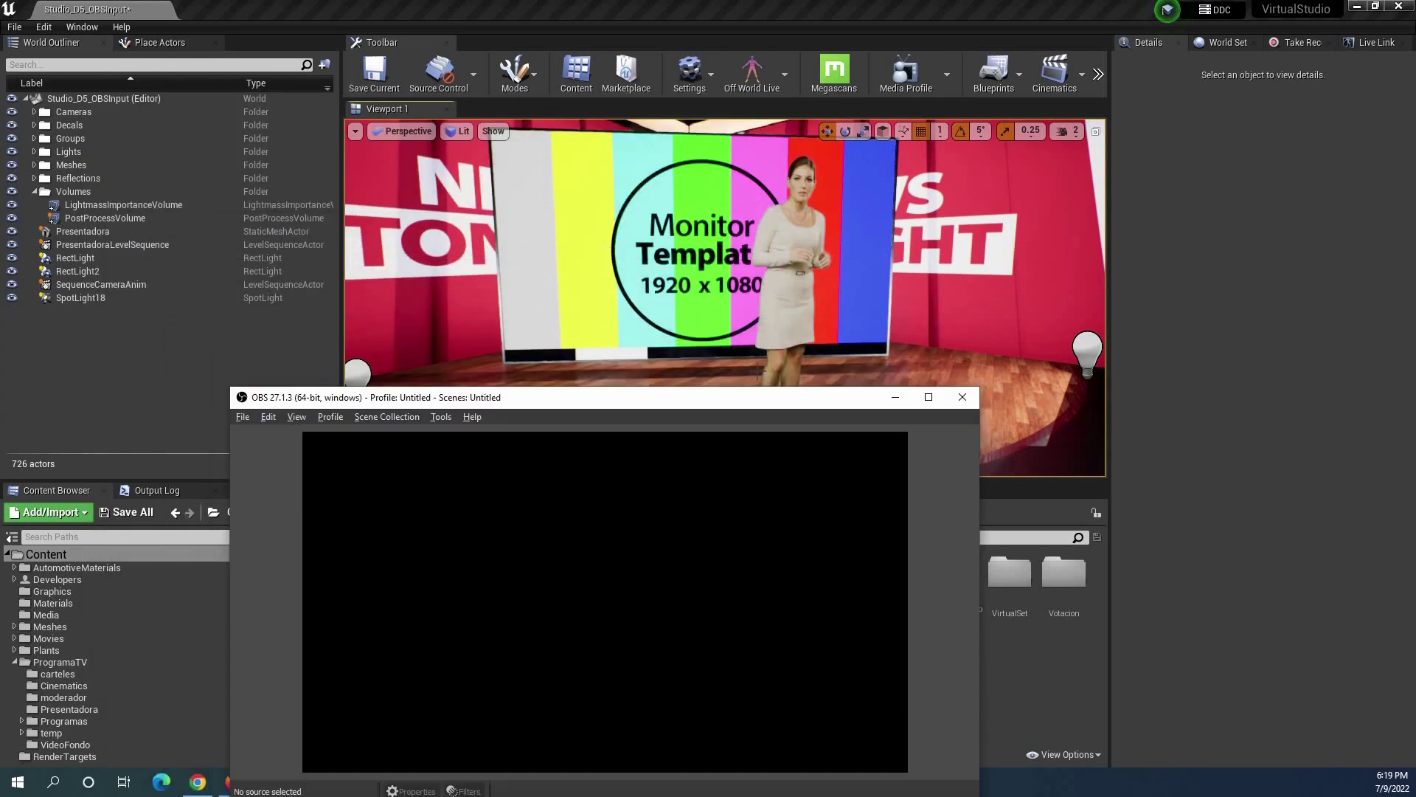
pyautogui.moveTo(702, 232); pyautogui.dragTo(580, 167)
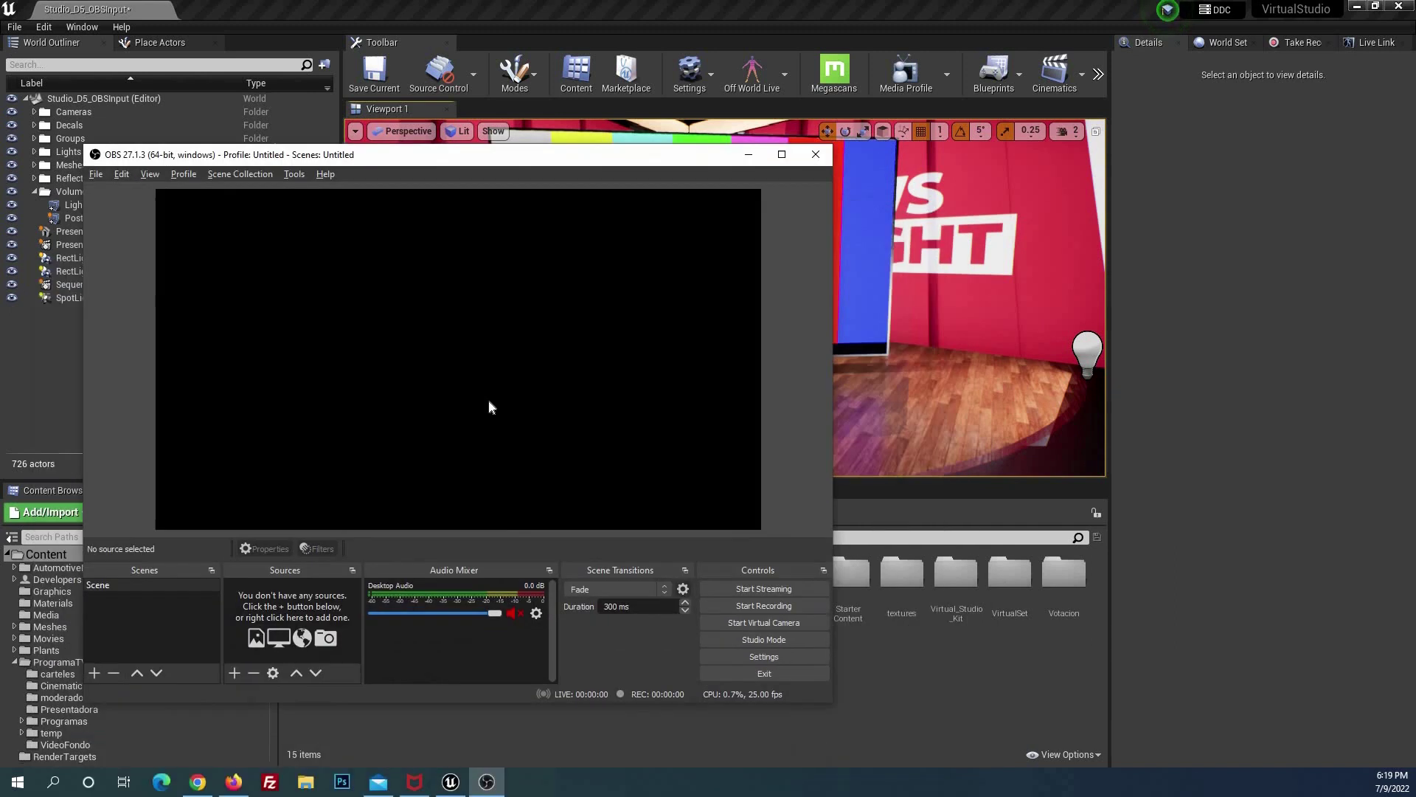
pyautogui.click(250, 648)
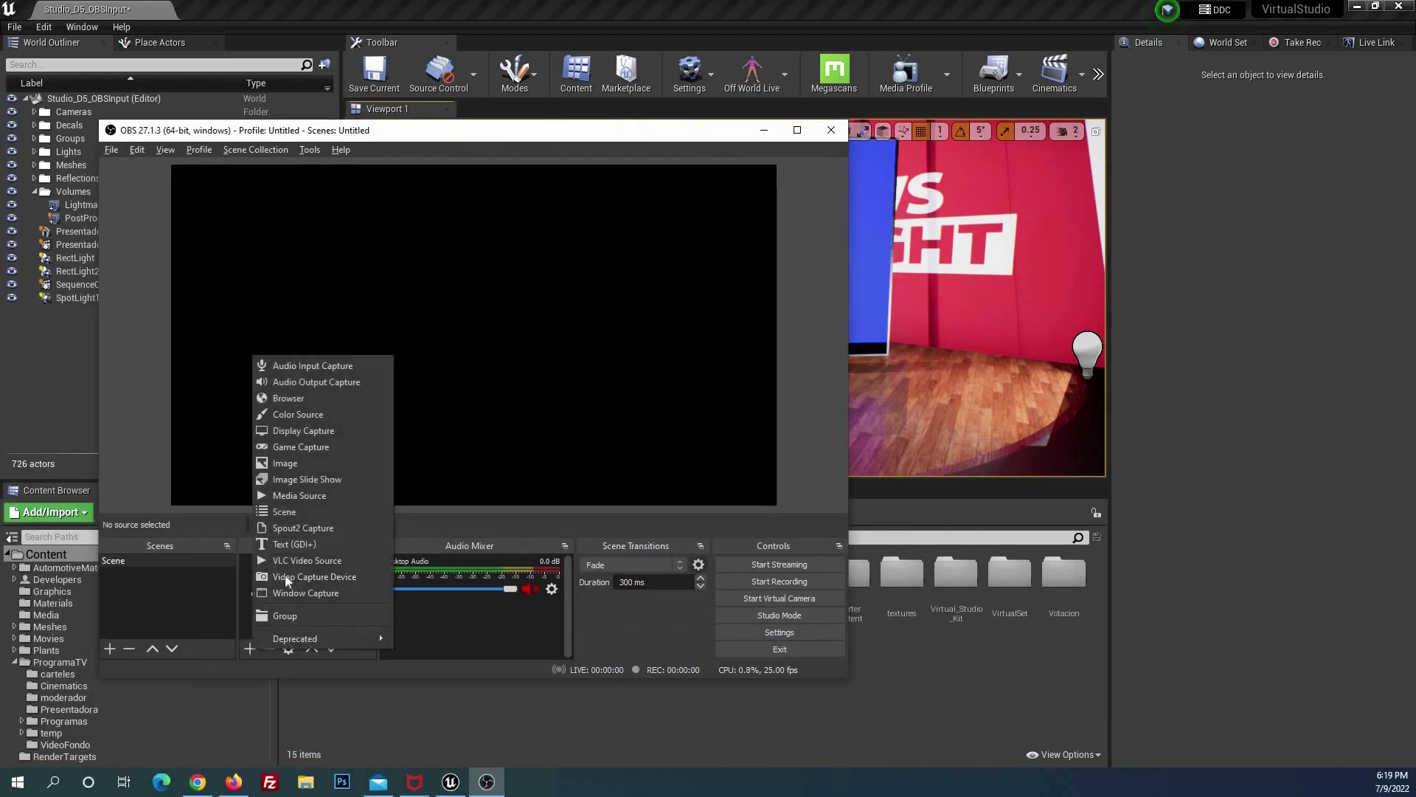
pyautogui.click(311, 495)
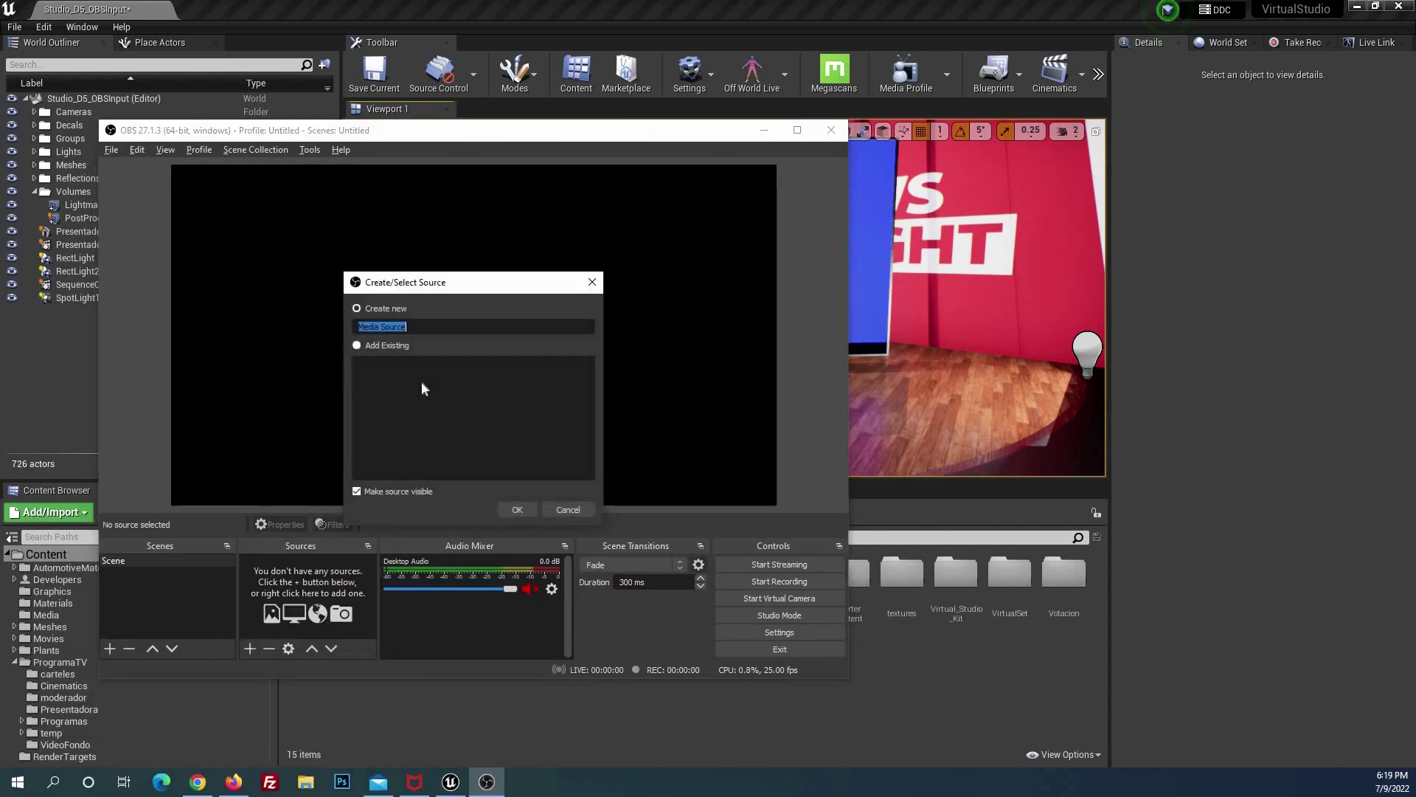
# Create the Media Source with Green_Beige-Girl.mp4 as its file and Loop enabled.
pyautogui.click(502, 509)
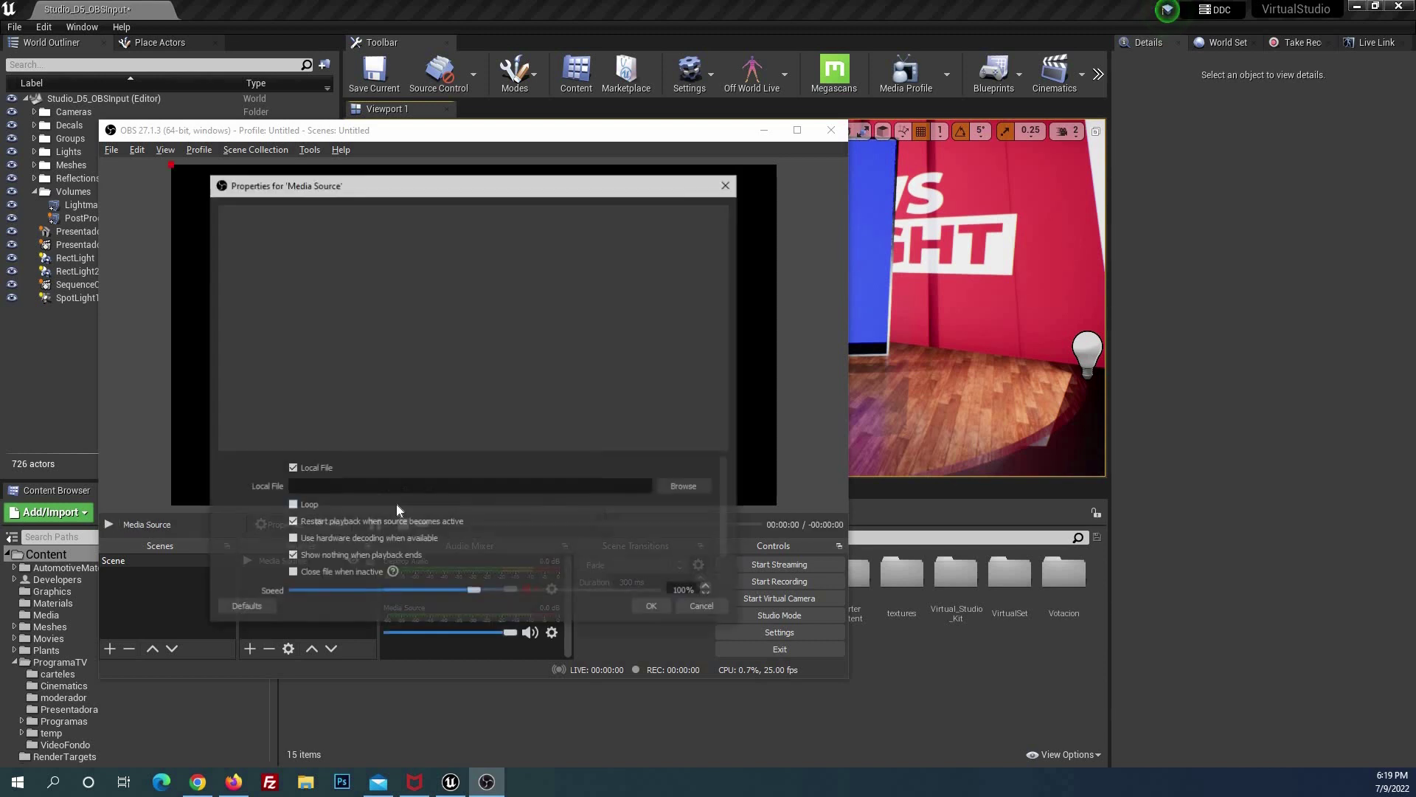
pyautogui.click(696, 486)
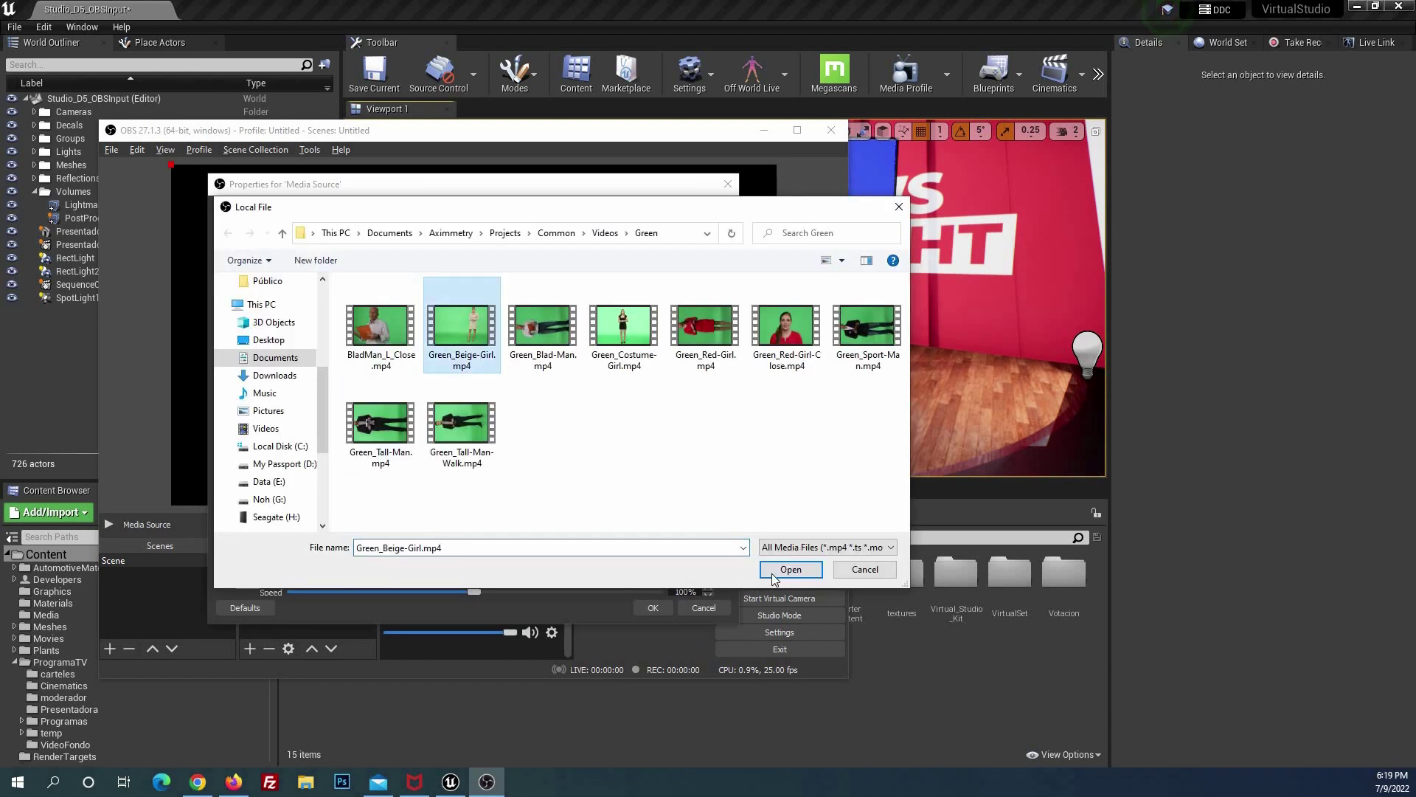
pyautogui.click(790, 569)
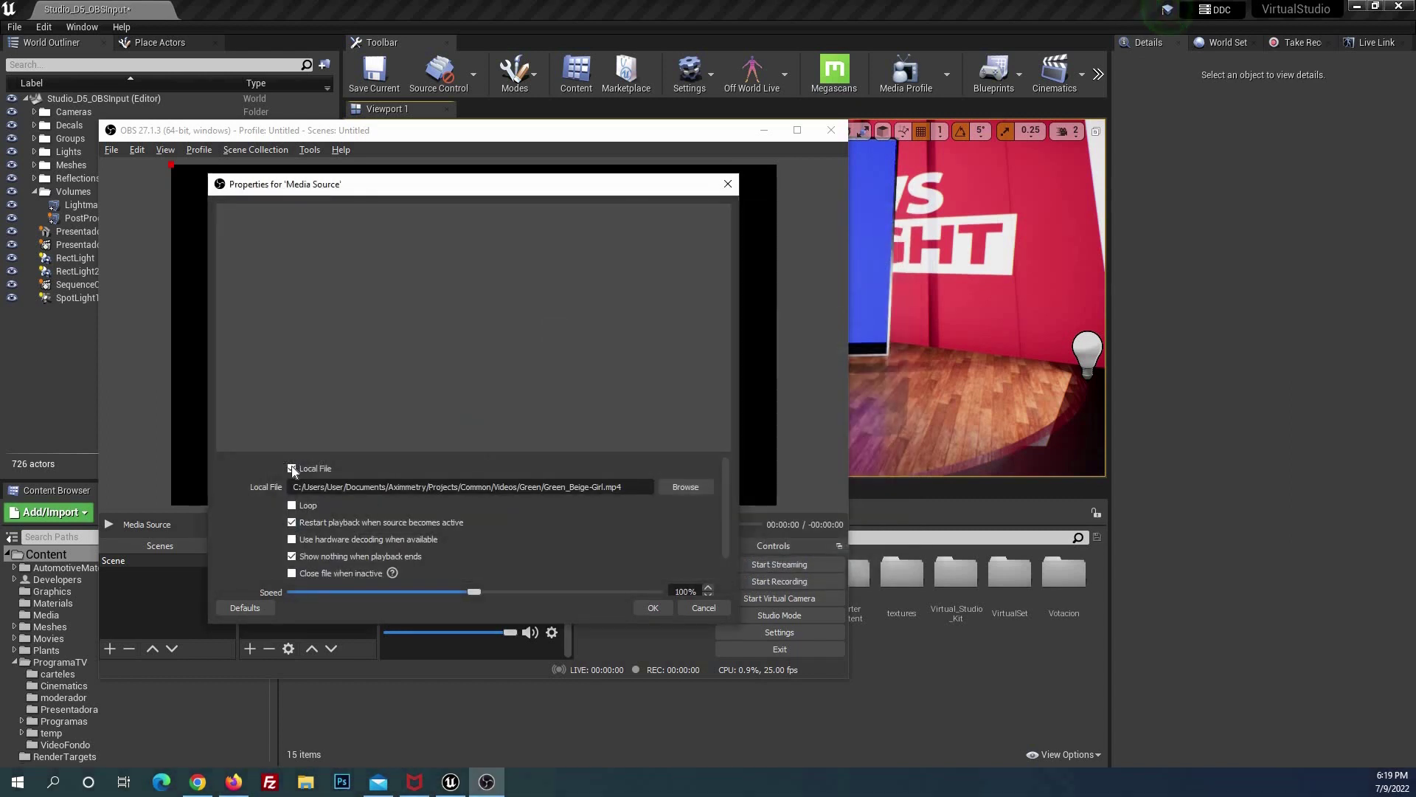
pyautogui.click(291, 504)
pyautogui.click(652, 607)
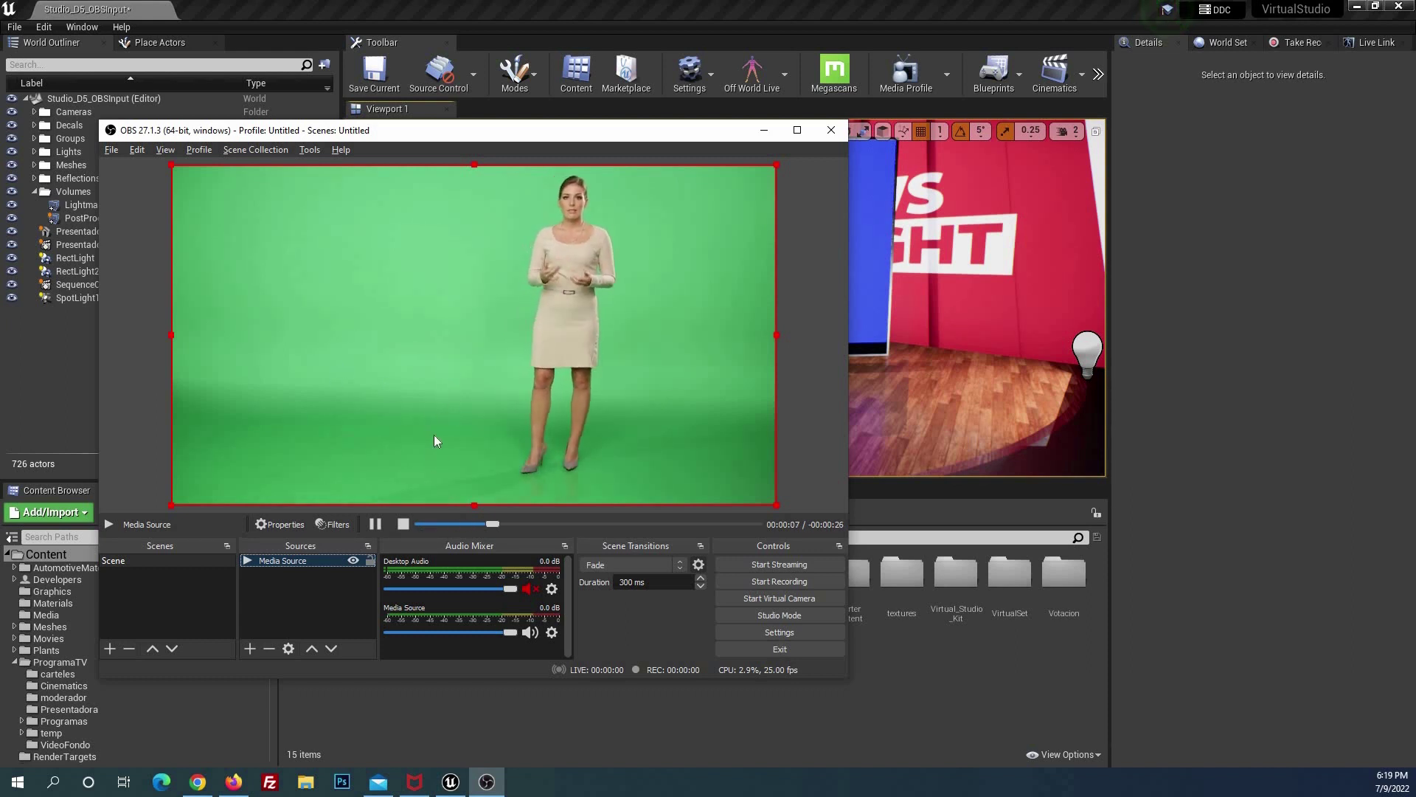
# Add a Chroma Key effect filter to the Media Source.
pyautogui.click(329, 524)
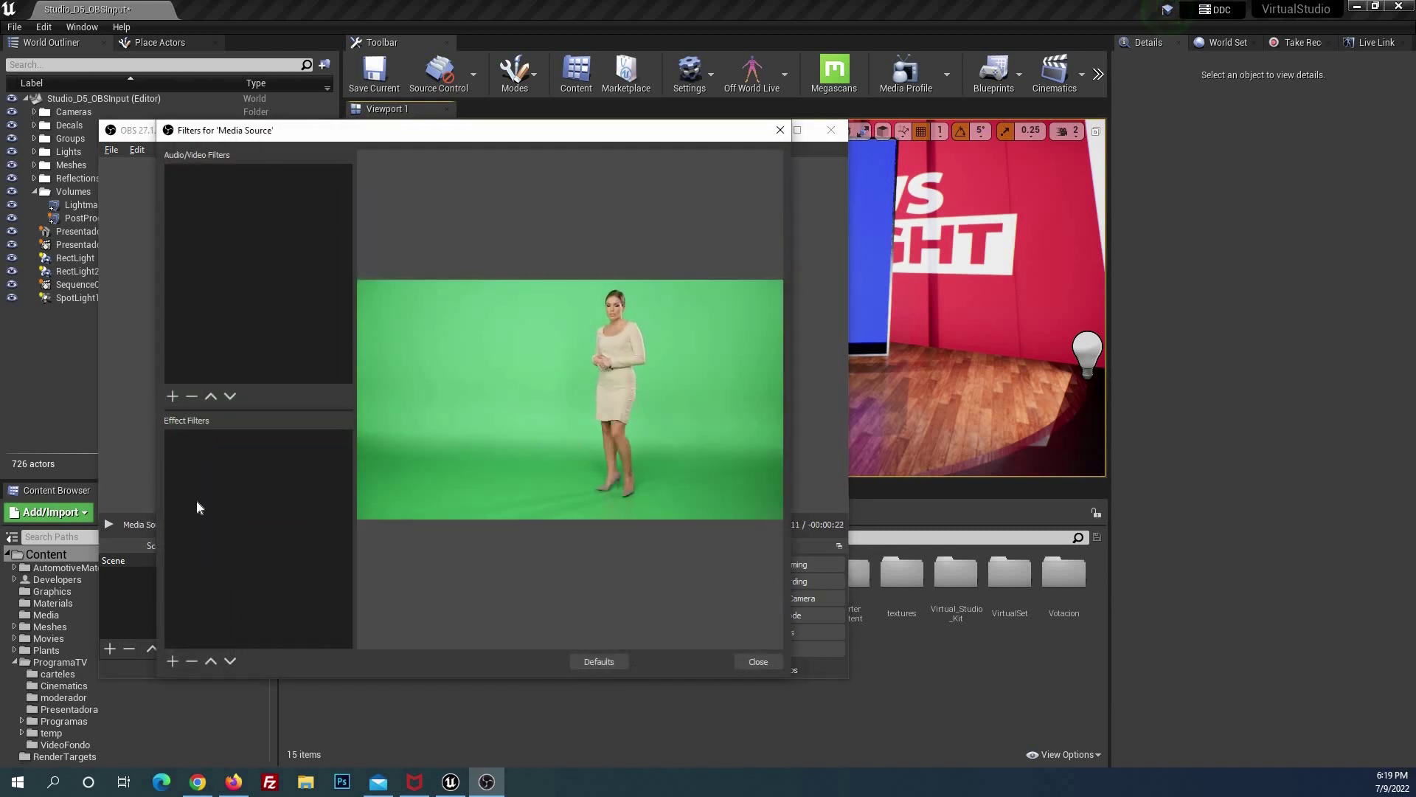
pyautogui.click(173, 660)
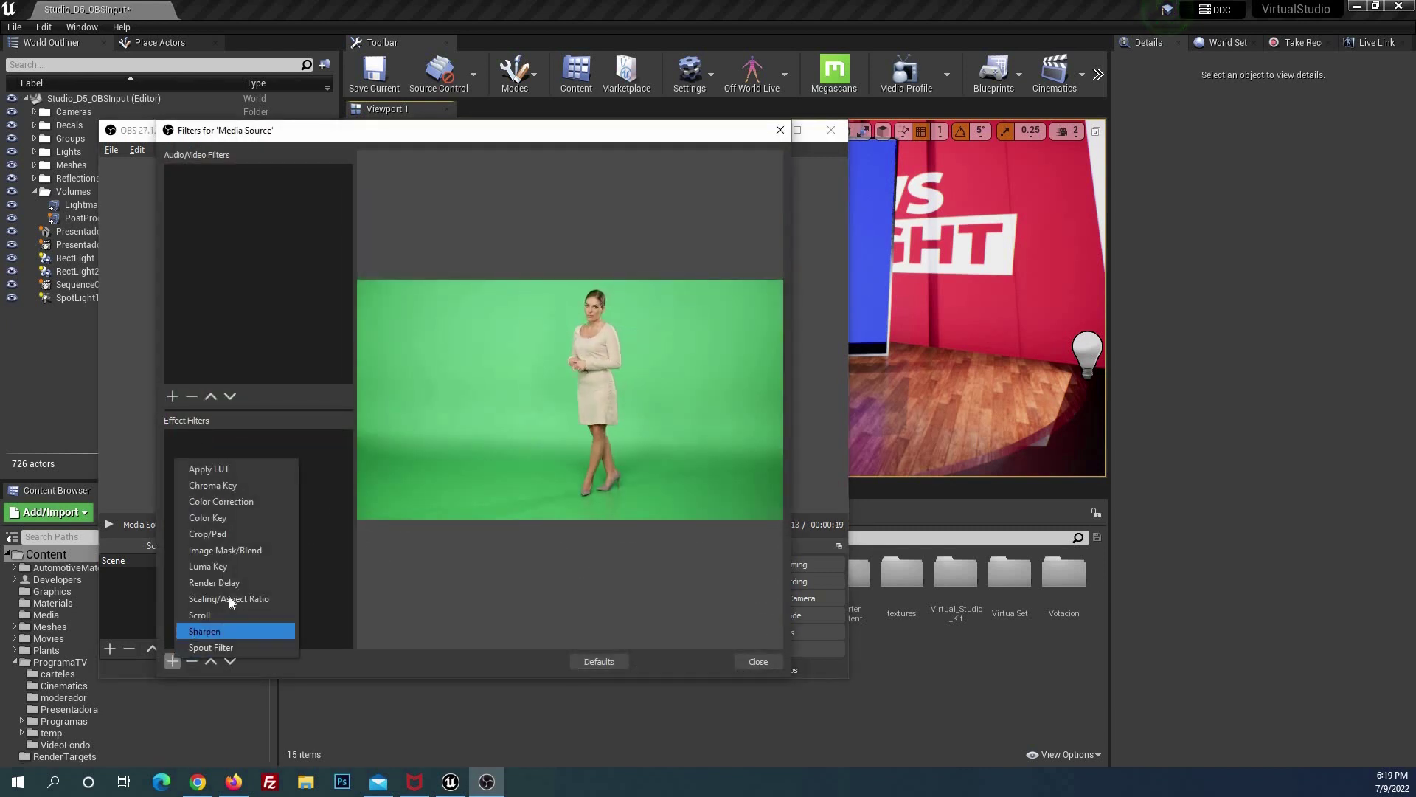
pyautogui.click(232, 485)
pyautogui.click(448, 428)
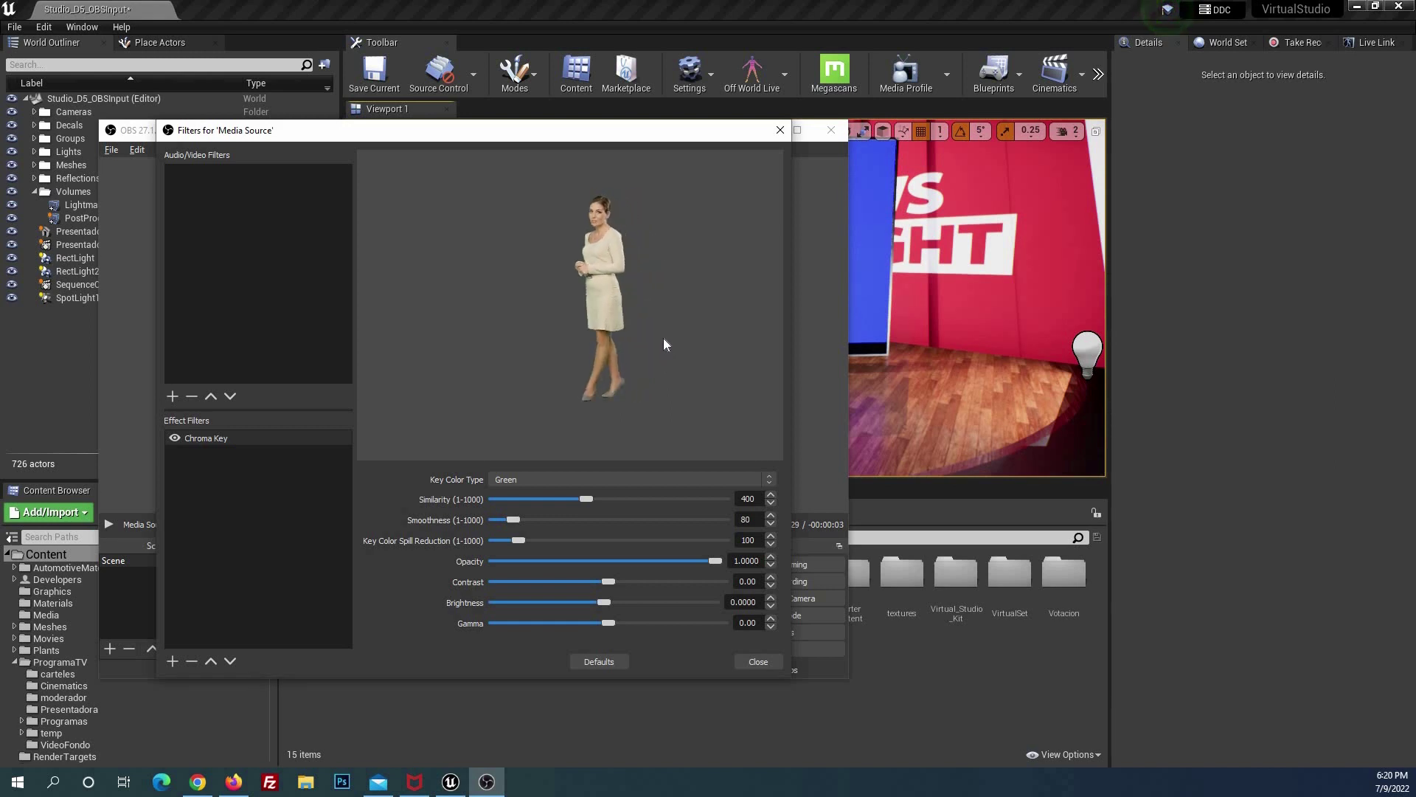
pyautogui.click(173, 660)
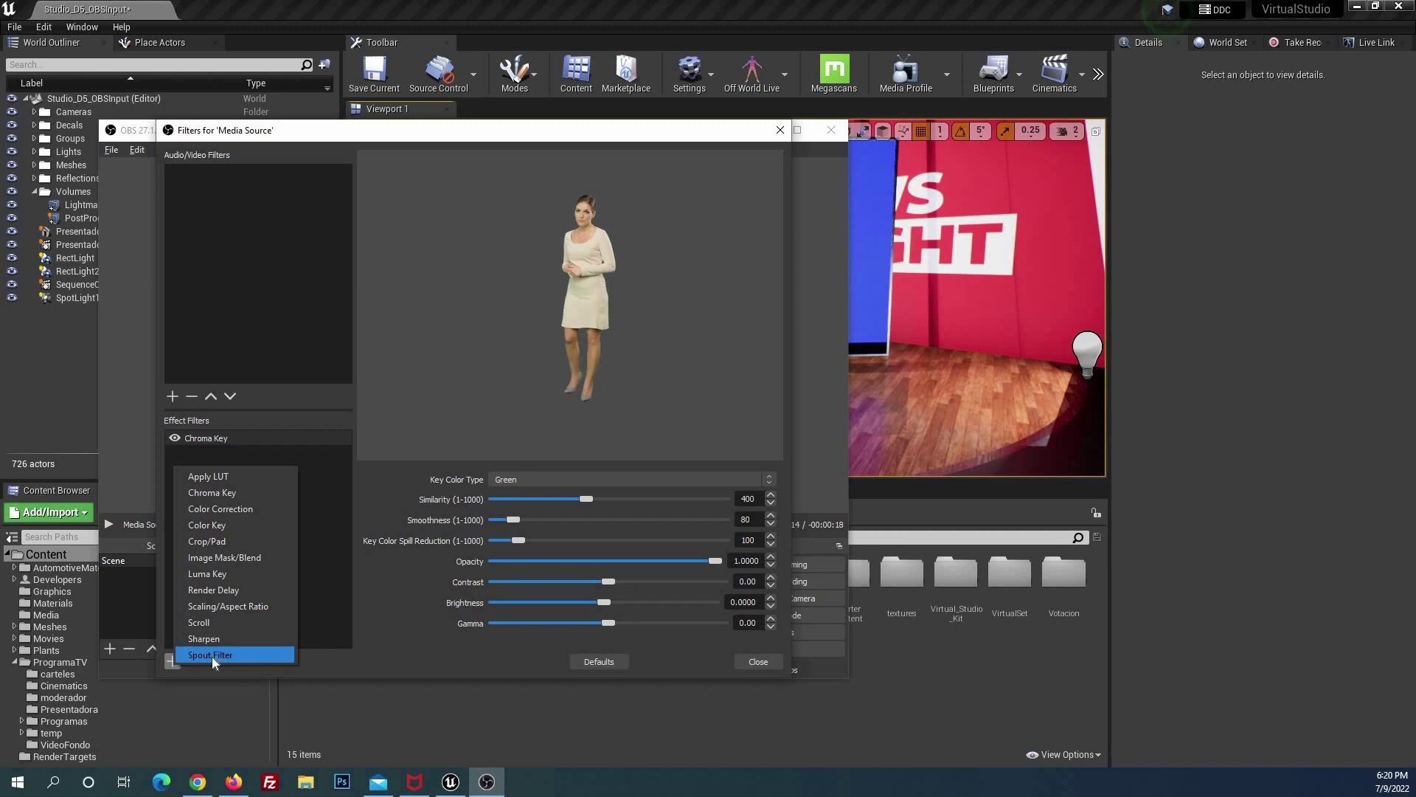
# Add a Spout Filter named 'OBS-Output' to the Media Source and close the Filters window.
pyautogui.click(214, 654)
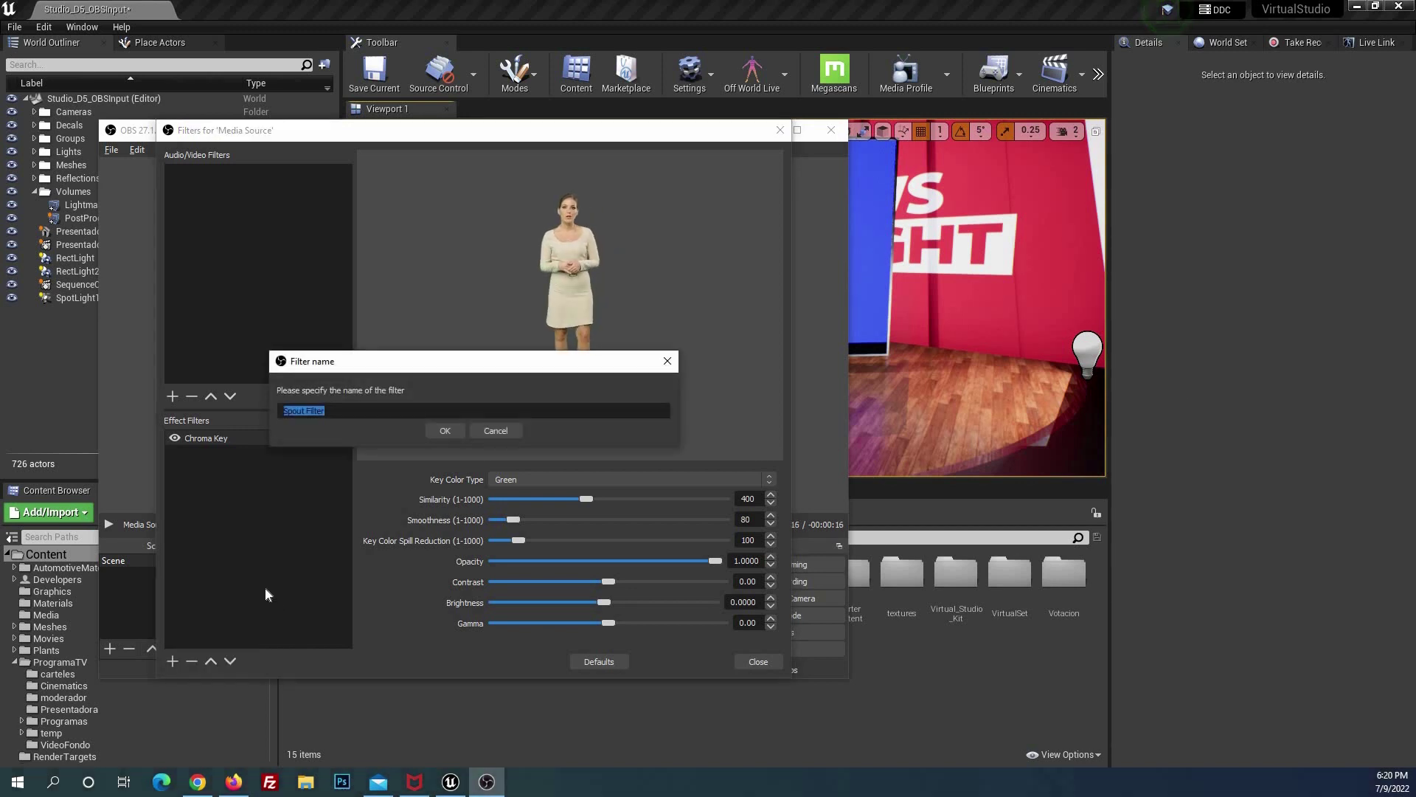
pyautogui.write('O')
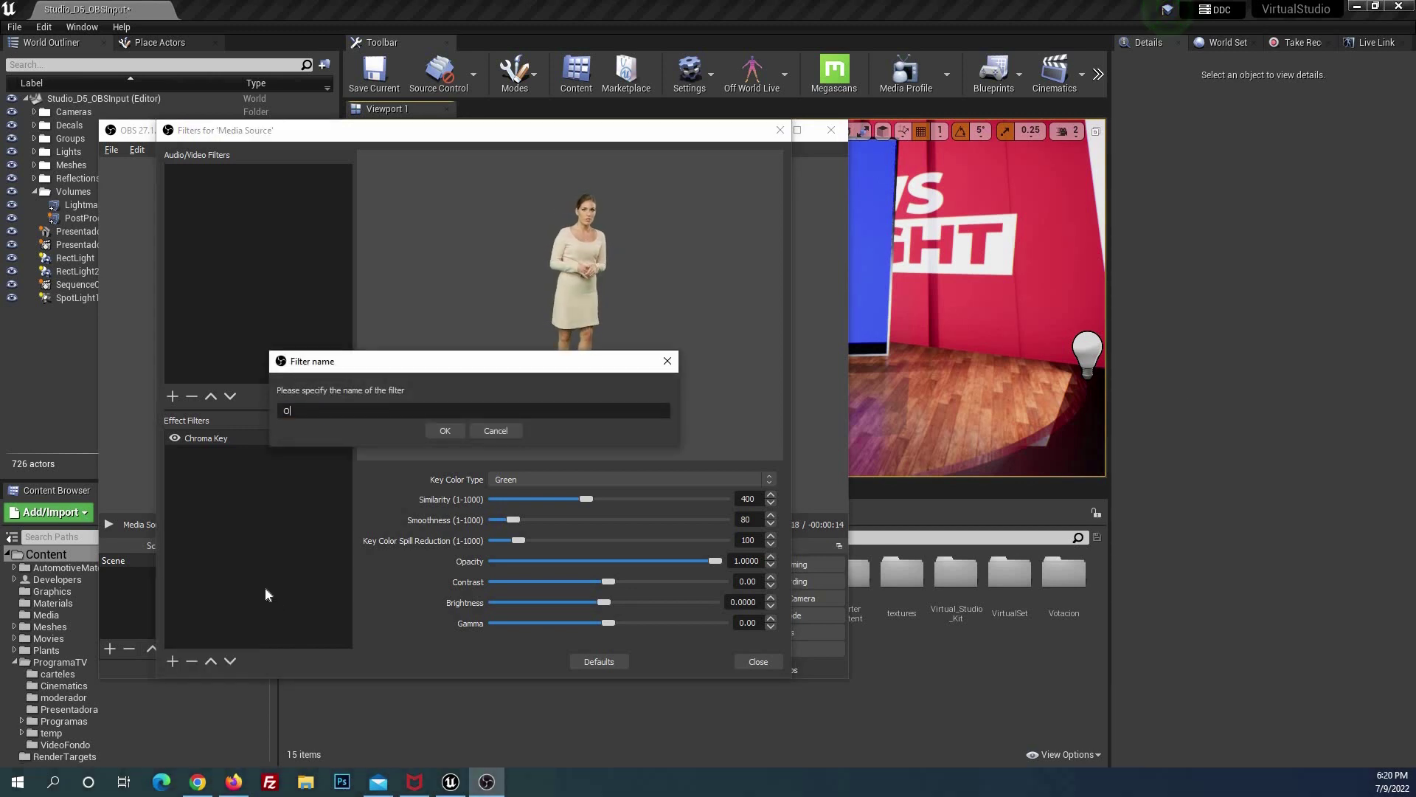
pyautogui.write('BSOutput')
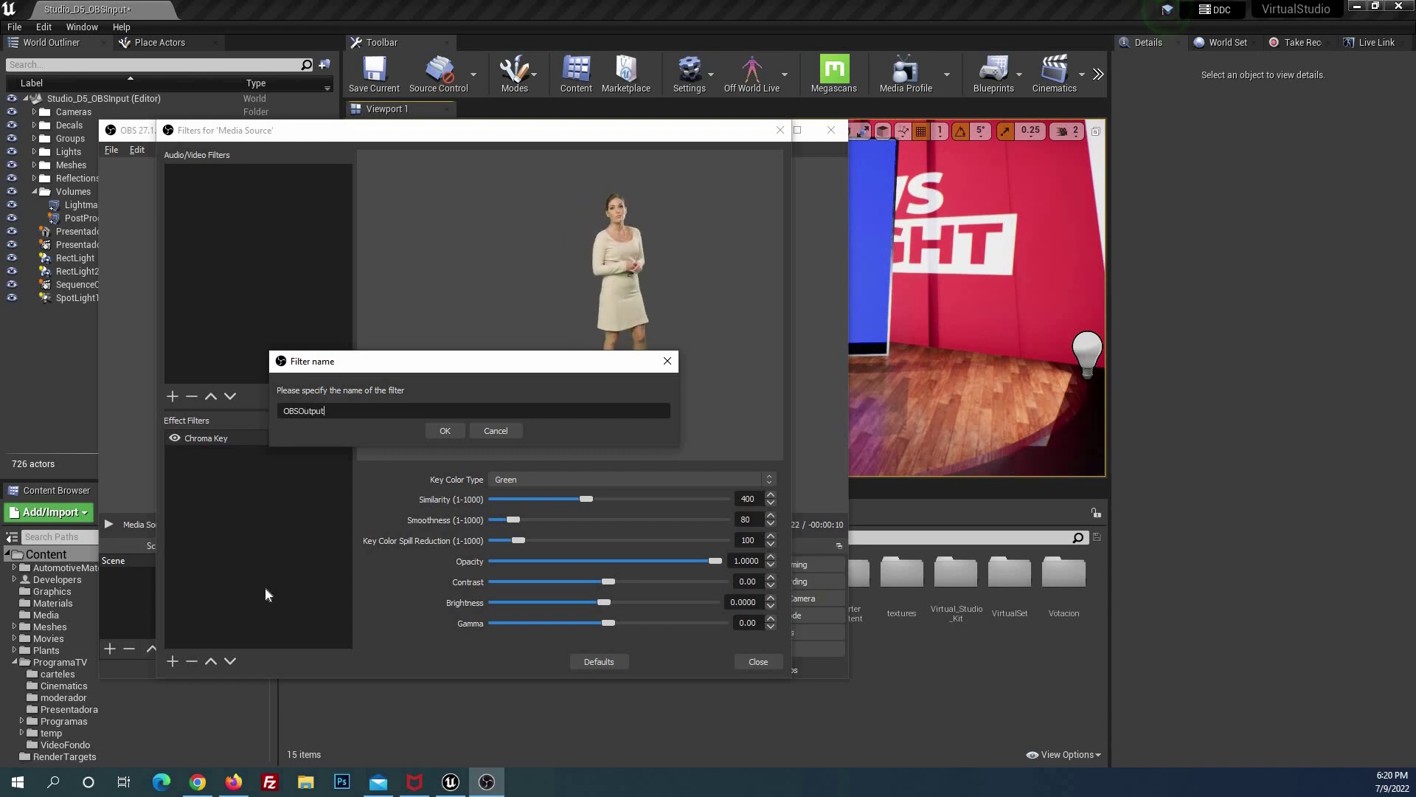
pyautogui.press('Left')
pyautogui.press('Left')
pyautogui.press('Left')
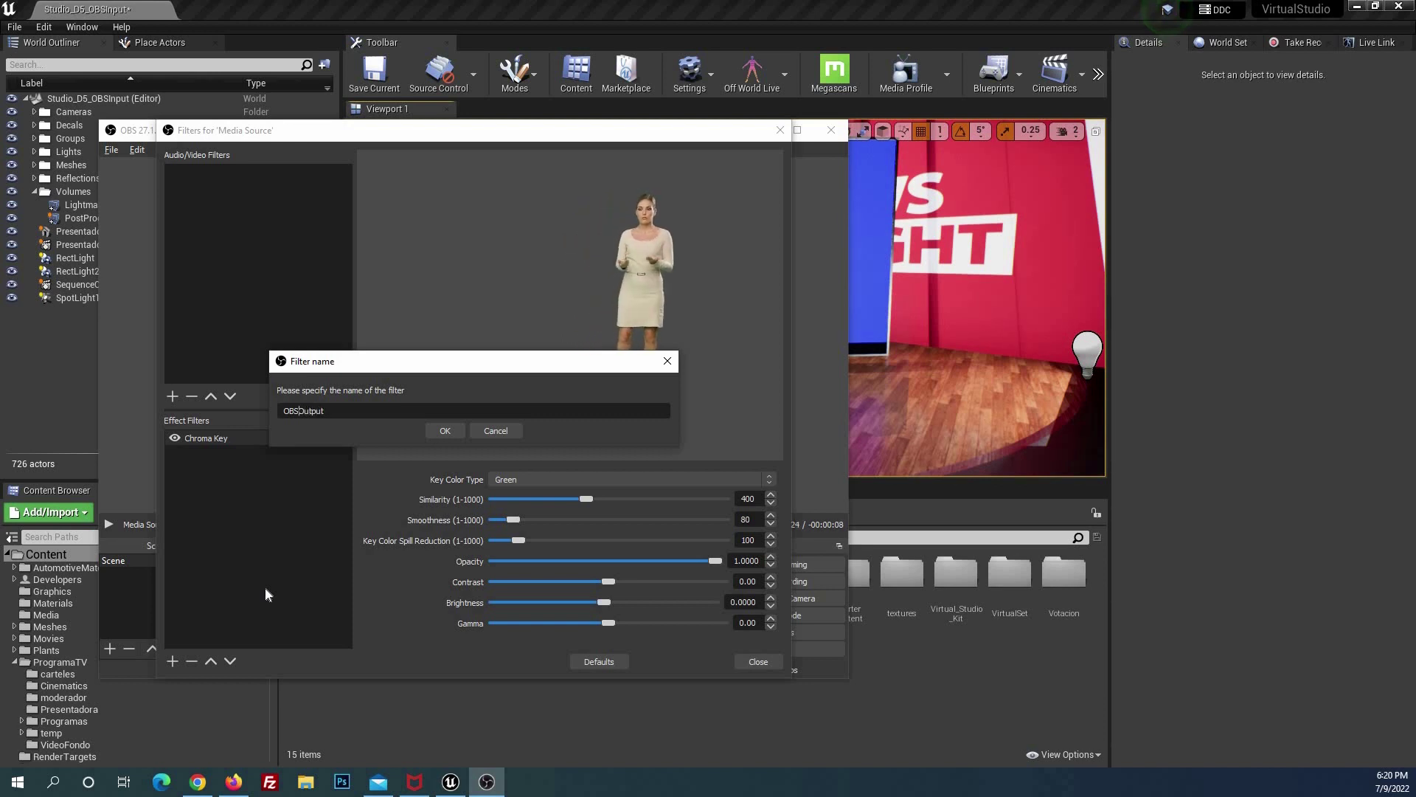
pyautogui.write('-')
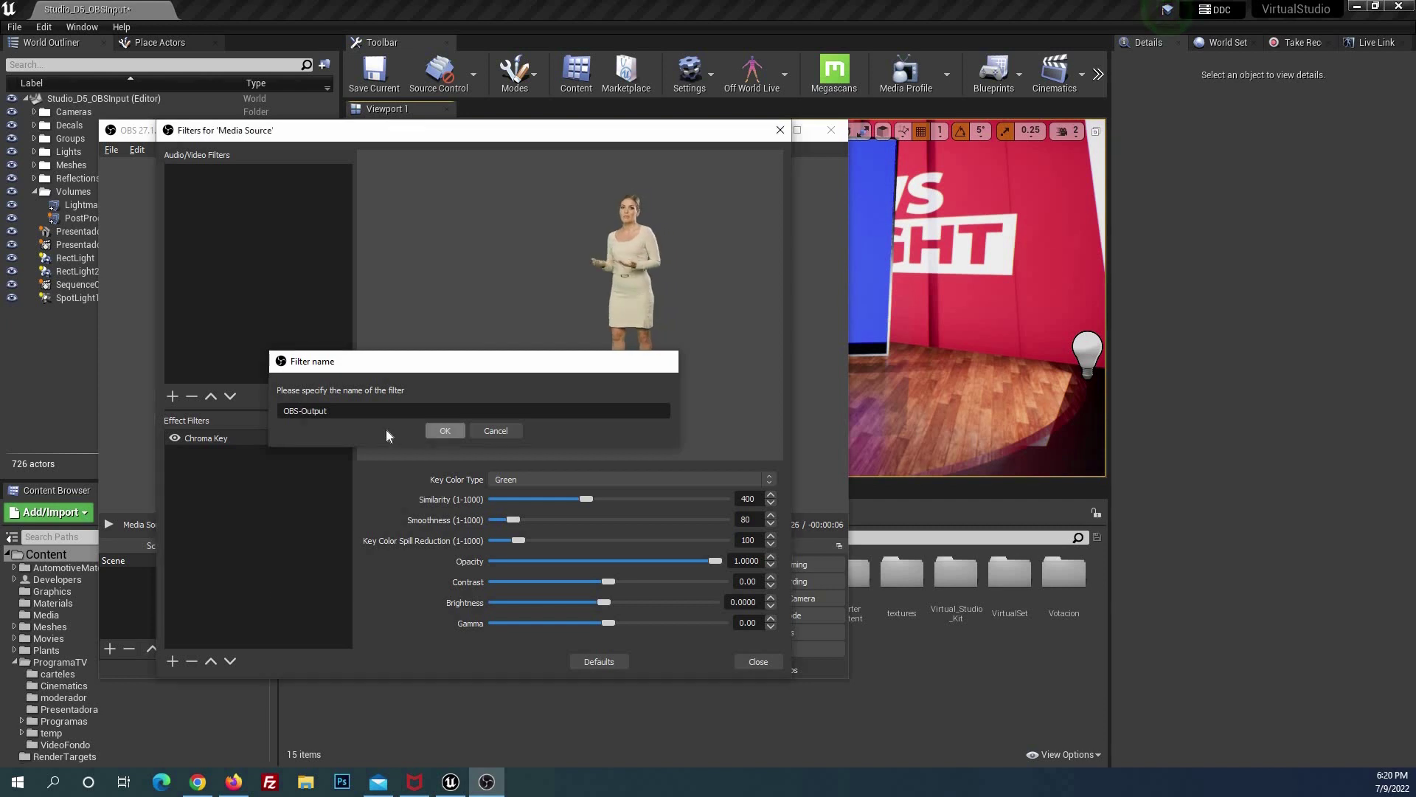
pyautogui.click(443, 431)
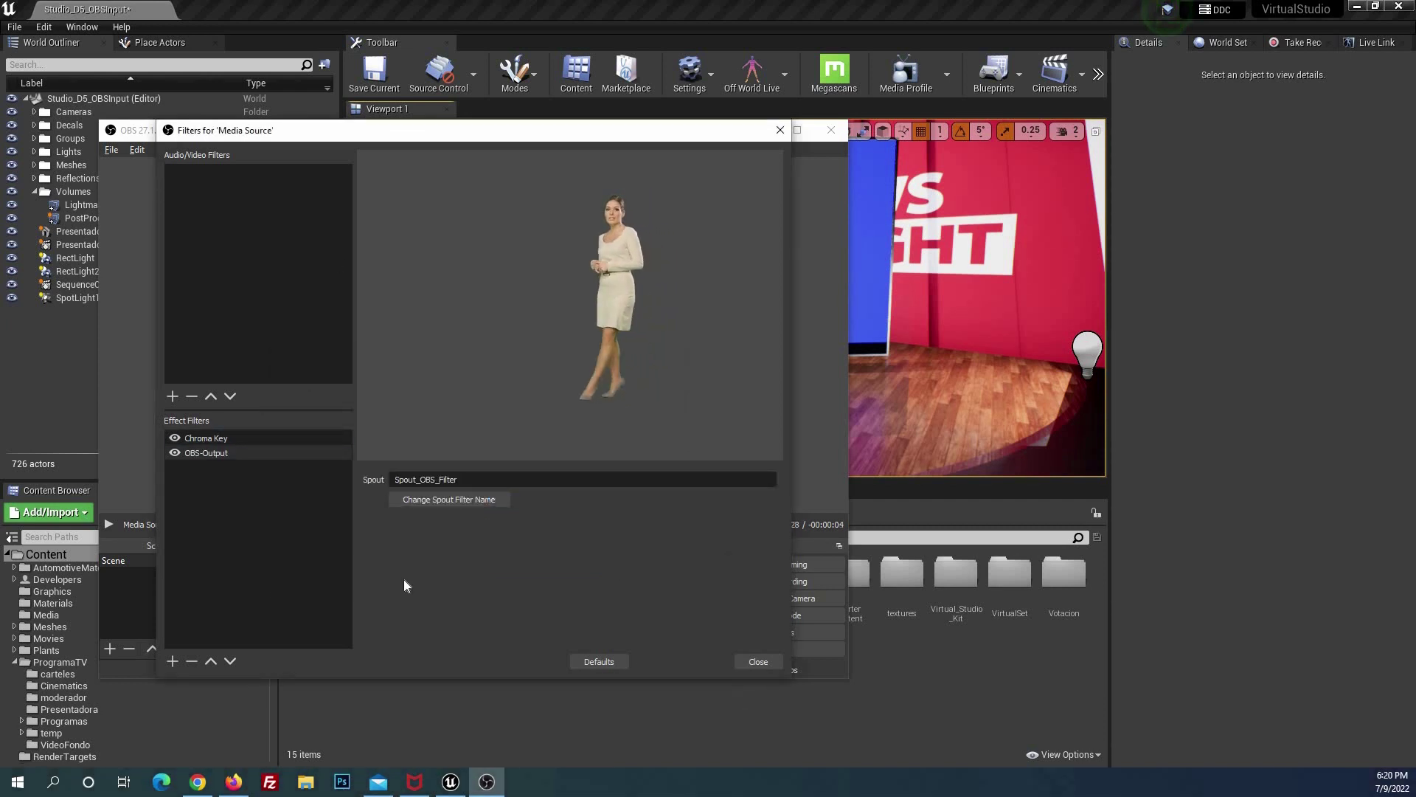
pyautogui.click(756, 662)
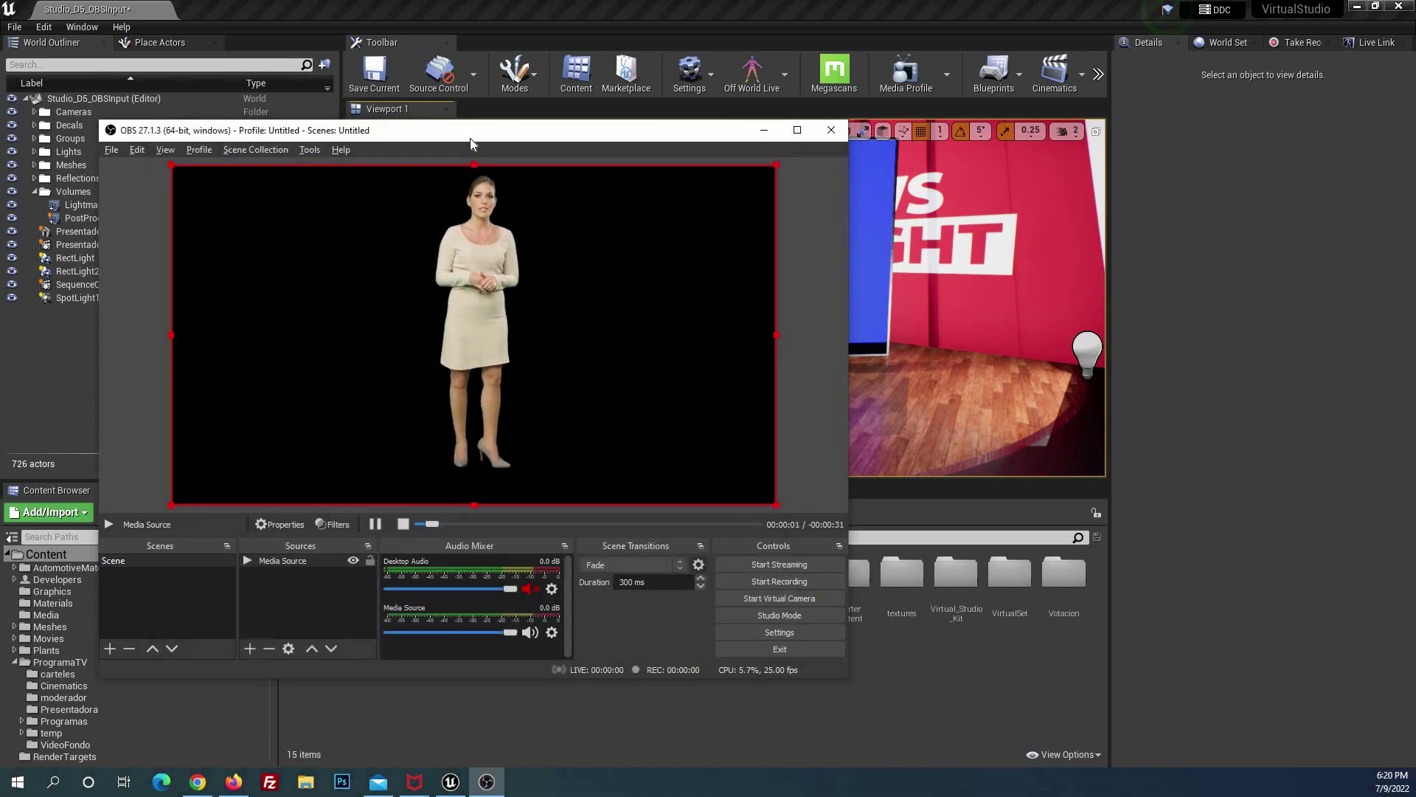
# Drag the OBS window off the right edge of the screen.
pyautogui.moveTo(491, 137); pyautogui.dragTo(1415, 140)
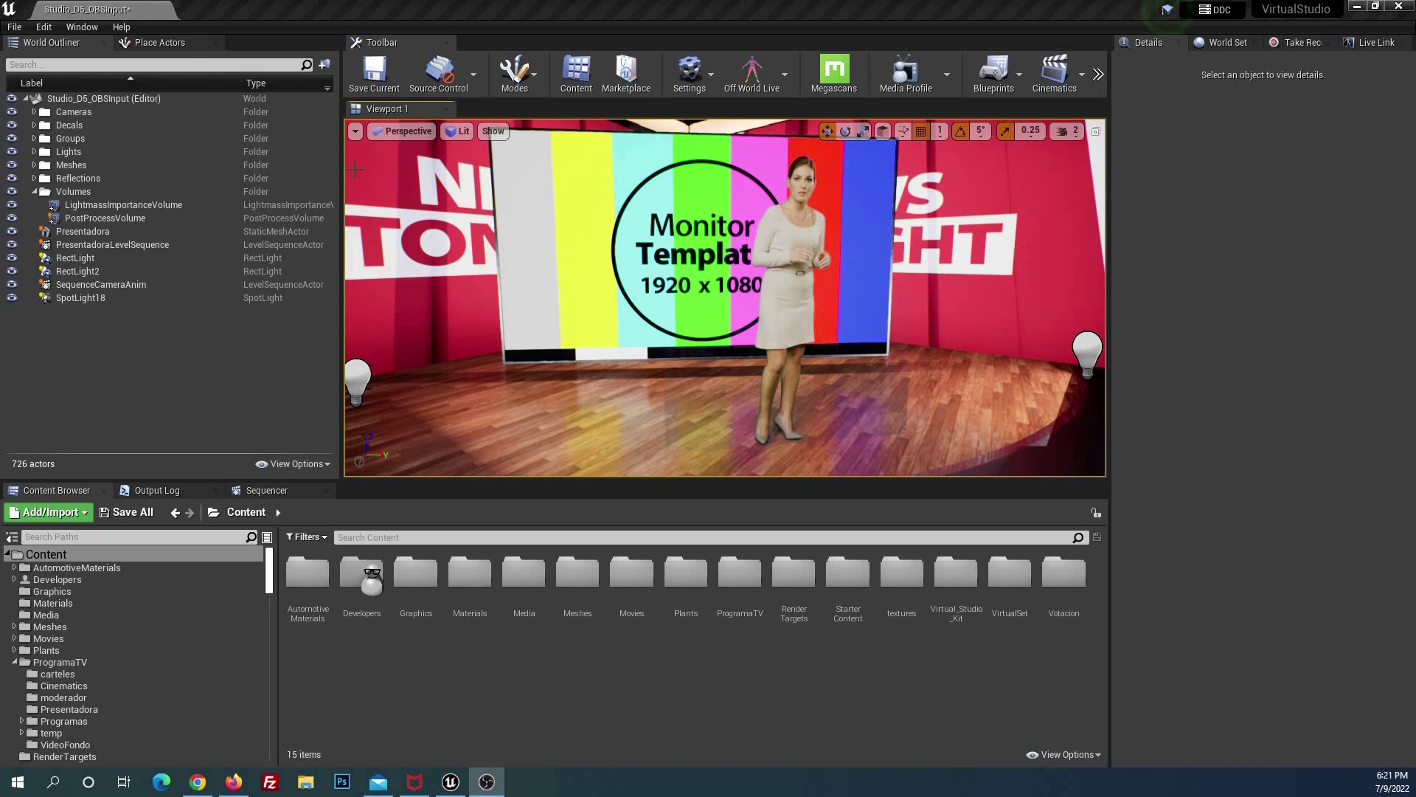
# Drag an OWLSpout Receiver Manager from the Place Actors list into the studio viewport.
pyautogui.click(166, 46)
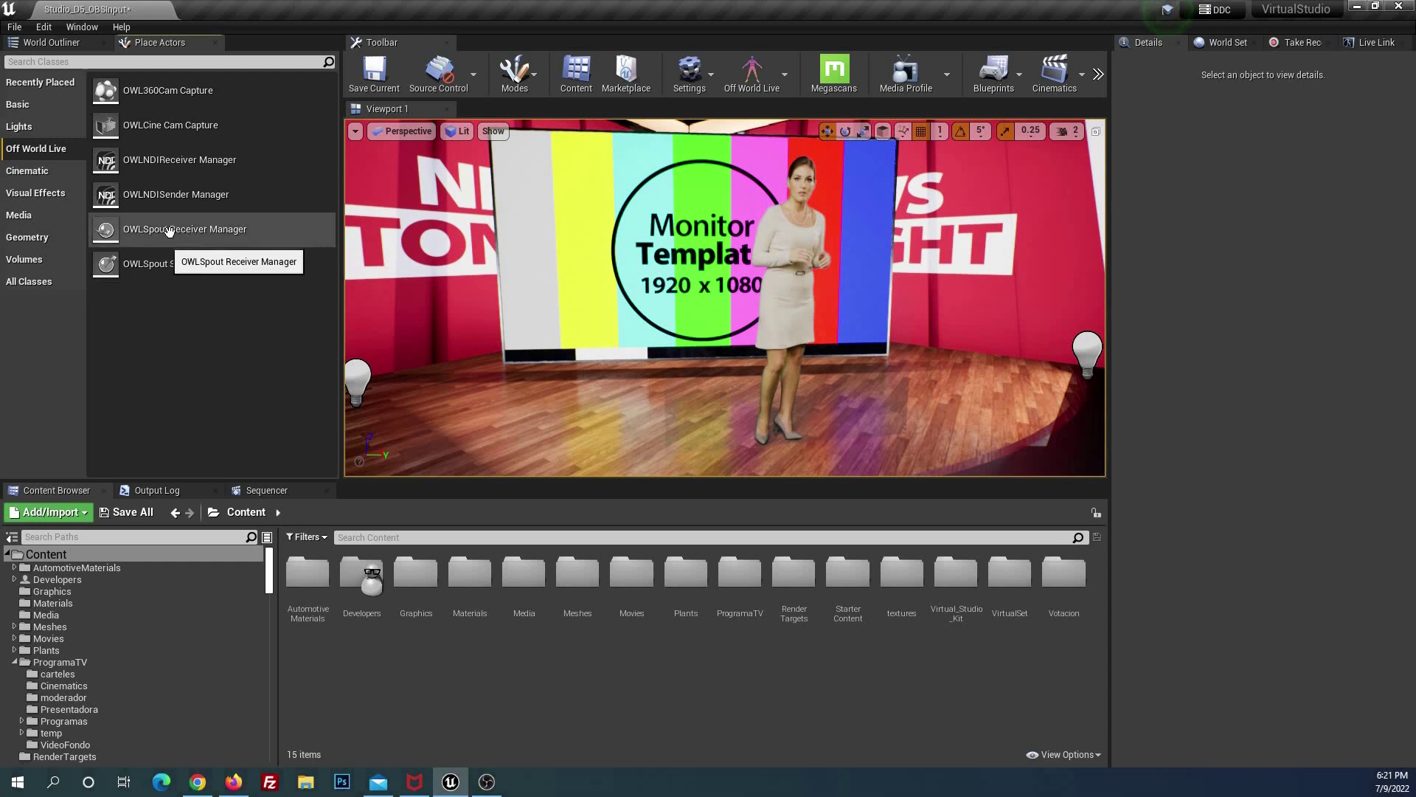
pyautogui.moveTo(186, 231); pyautogui.dragTo(543, 399)
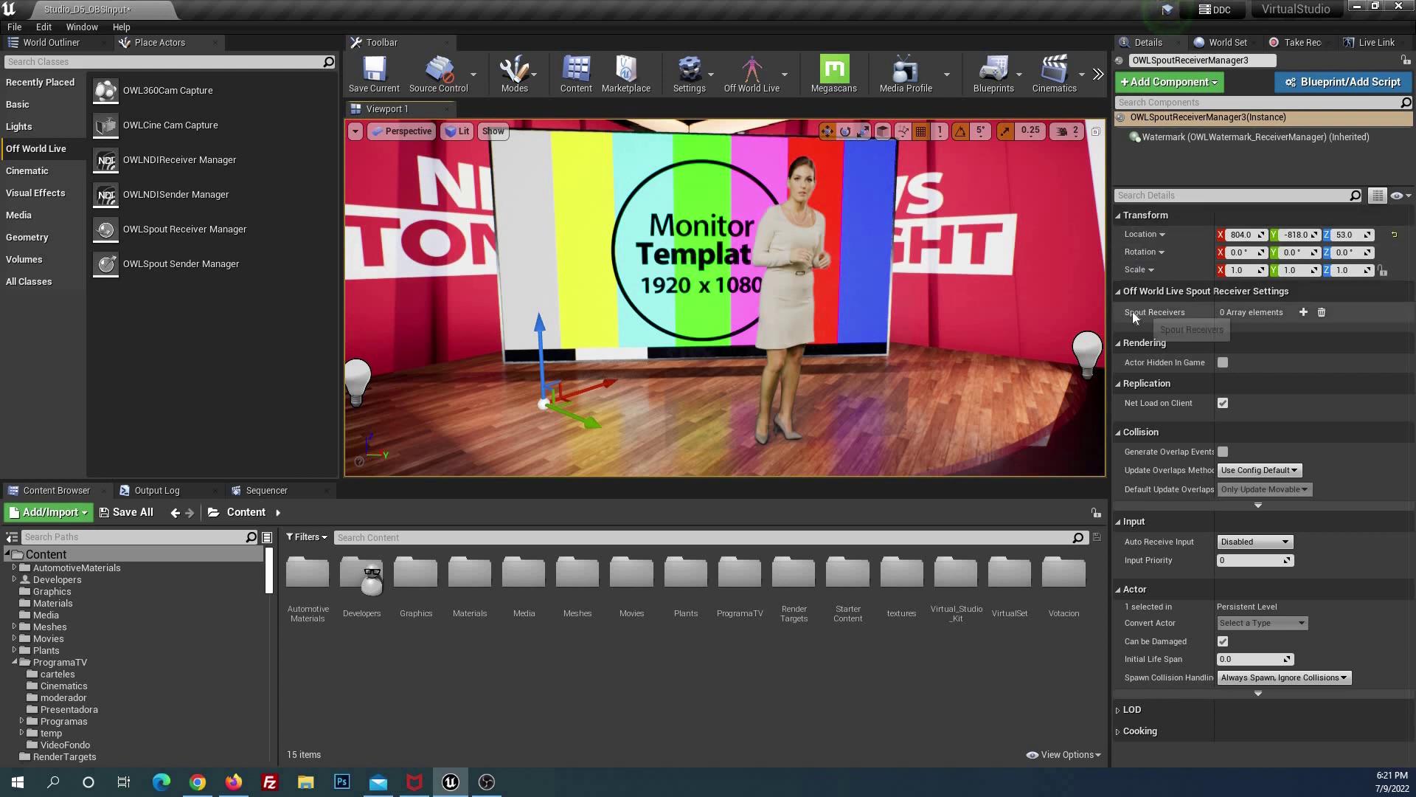
# Add a Spout Receiver entry to the manager and create a new Render Target asset for it.
pyautogui.click(1304, 312)
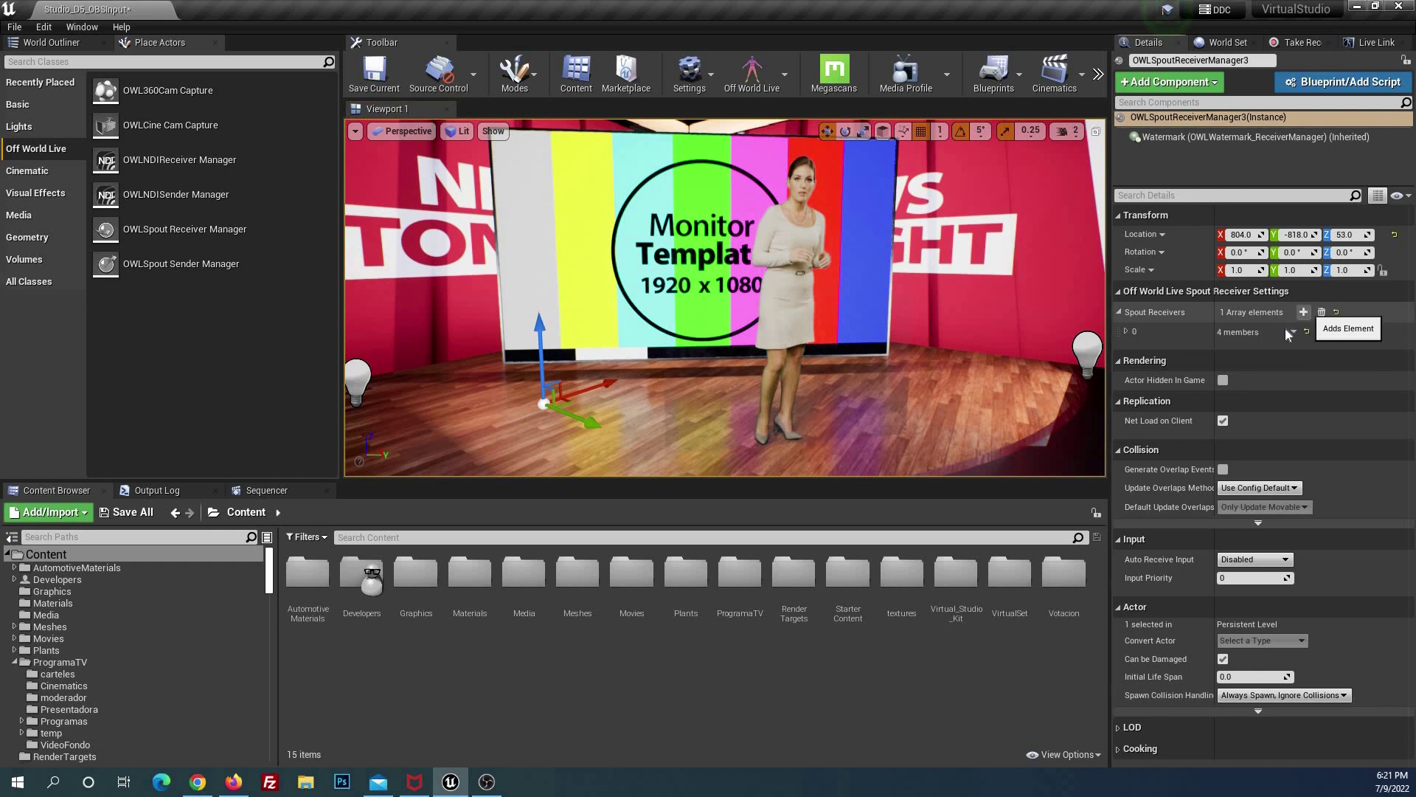
pyautogui.click(1126, 331)
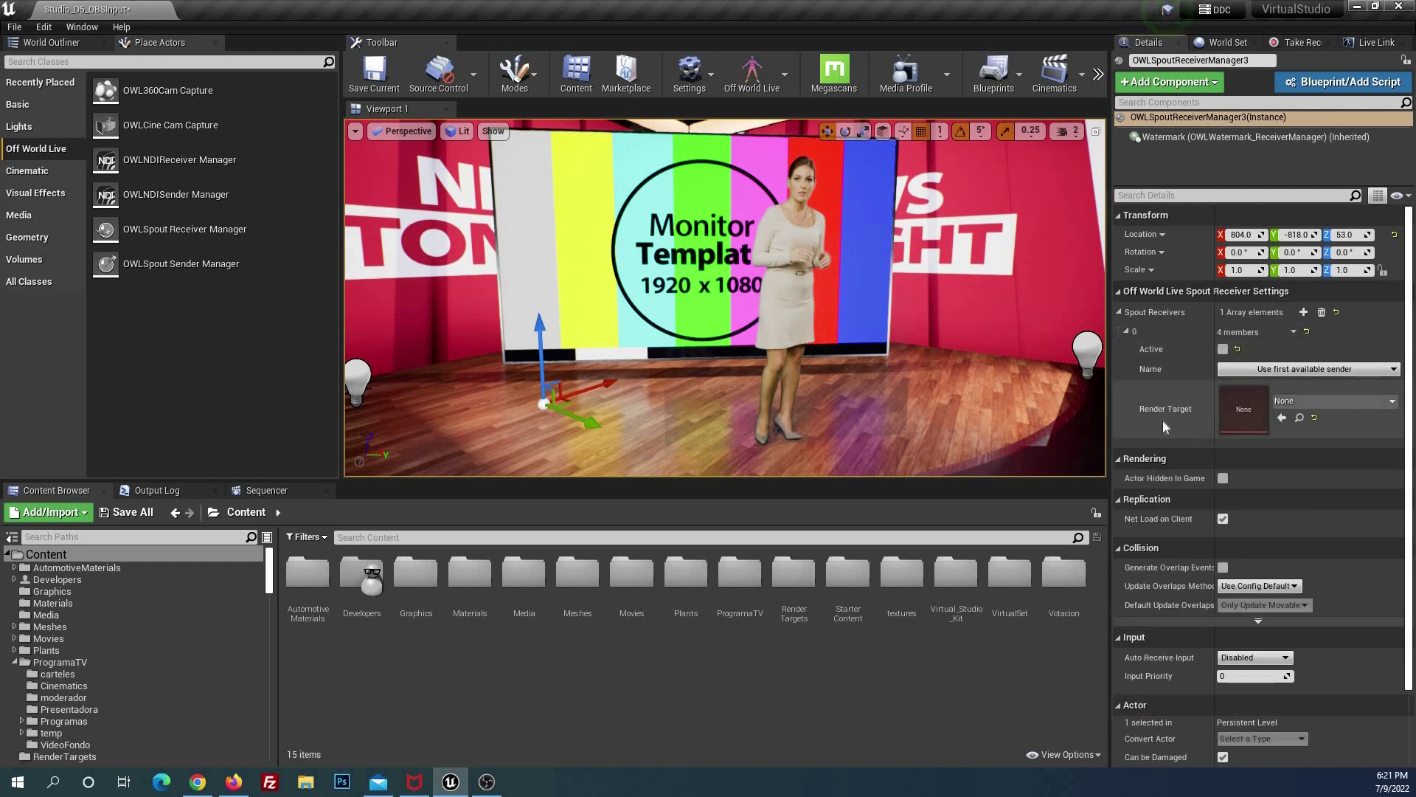
pyautogui.click(1295, 404)
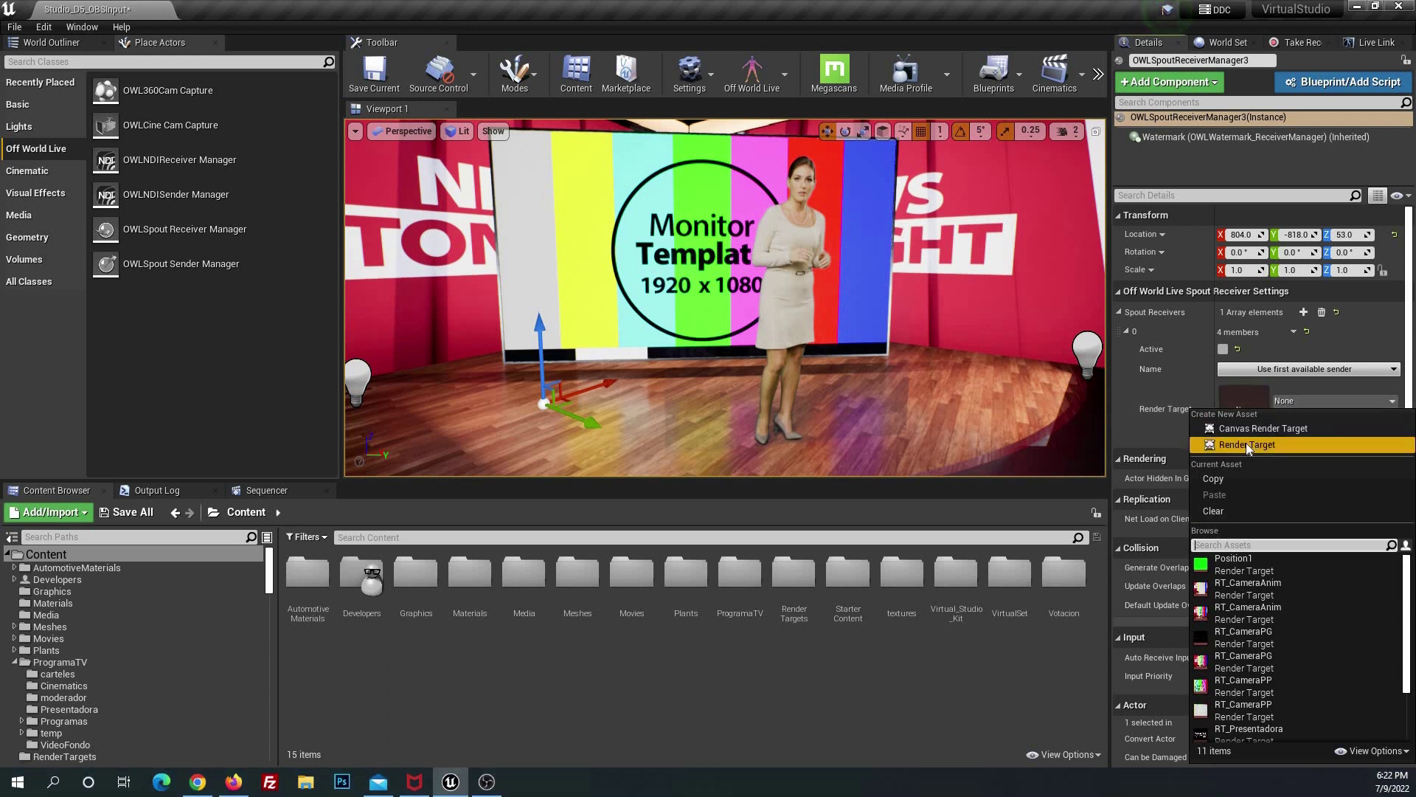
pyautogui.click(1245, 444)
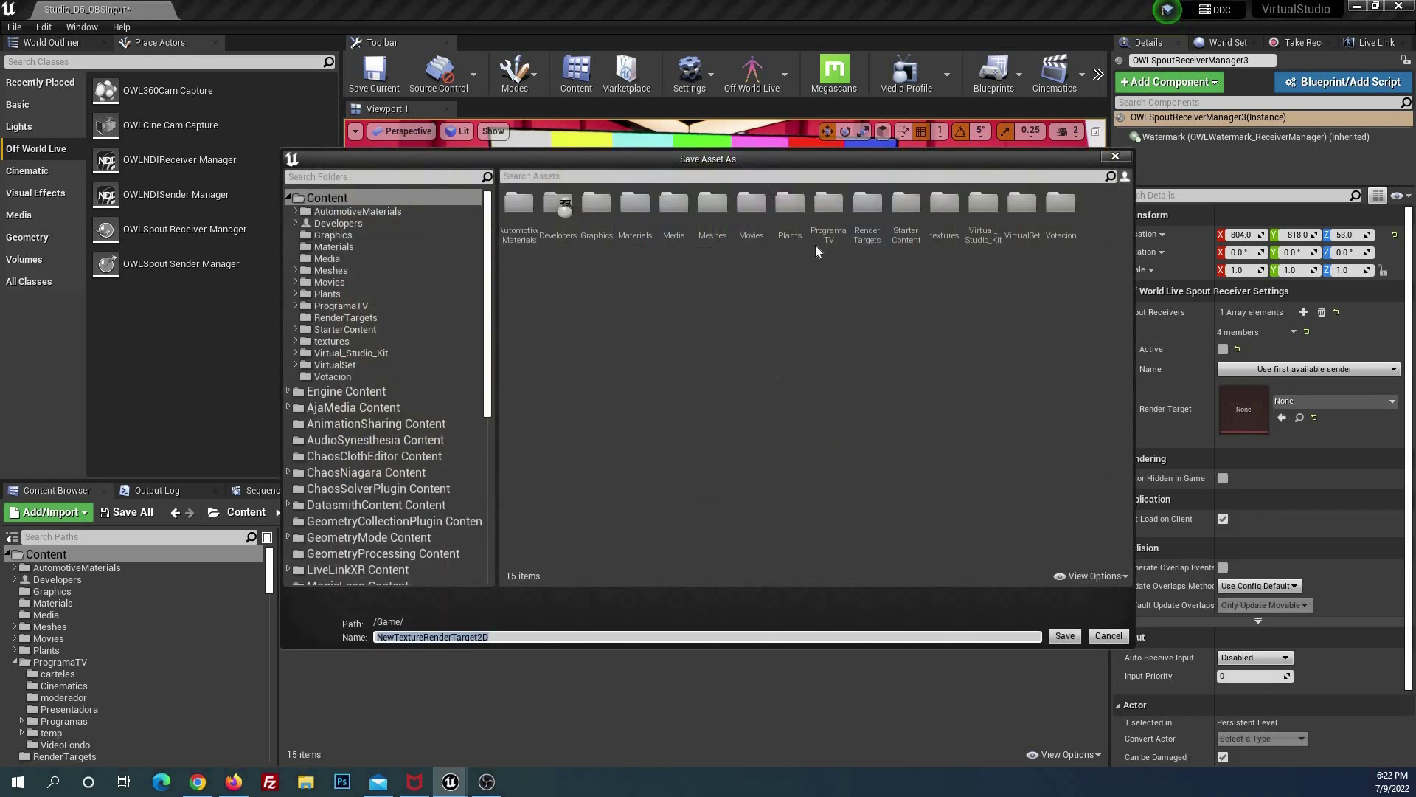
# Create a new folder named 'Input Output' inside ProgramaTV.
pyautogui.doubleClick(826, 208)
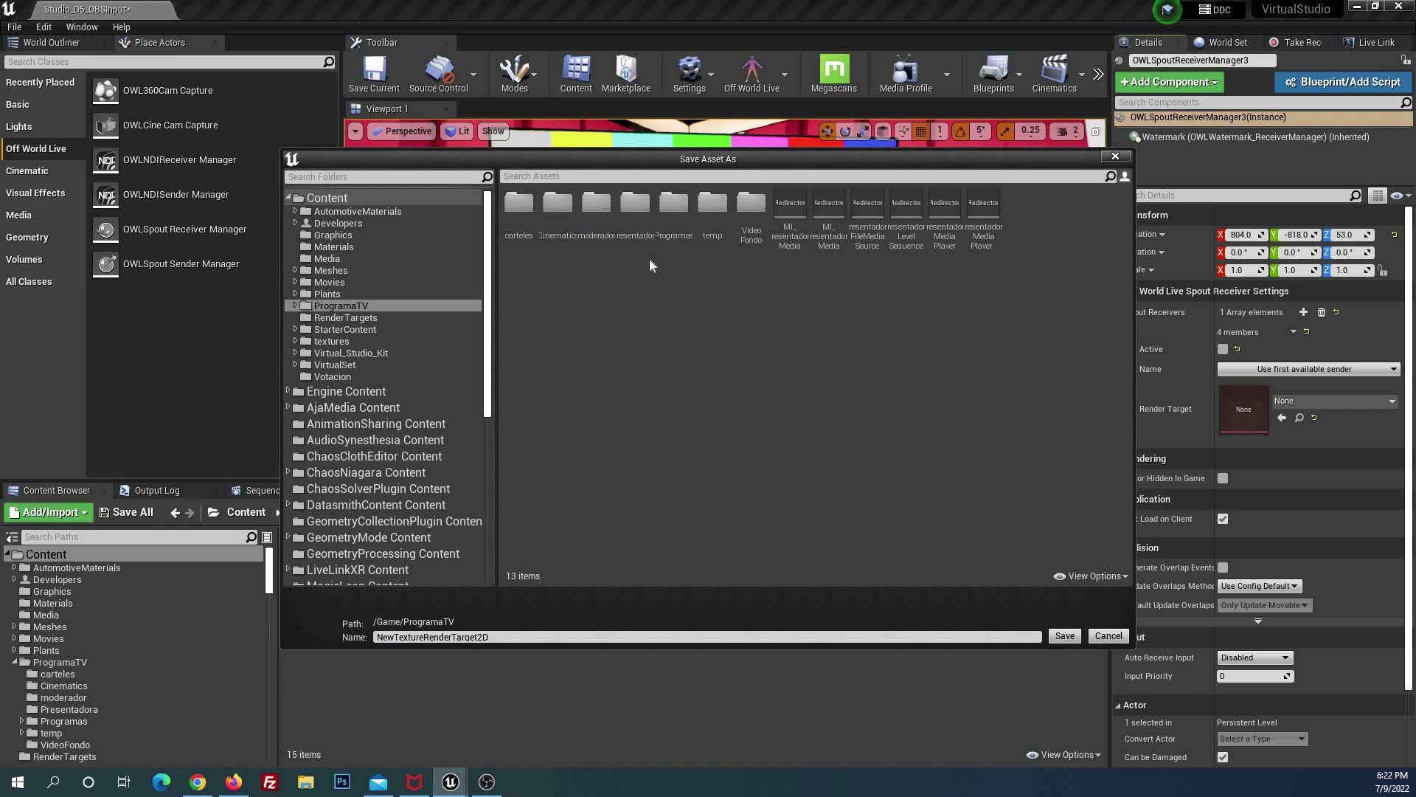
pyautogui.rightClick(713, 344)
pyautogui.click(715, 354)
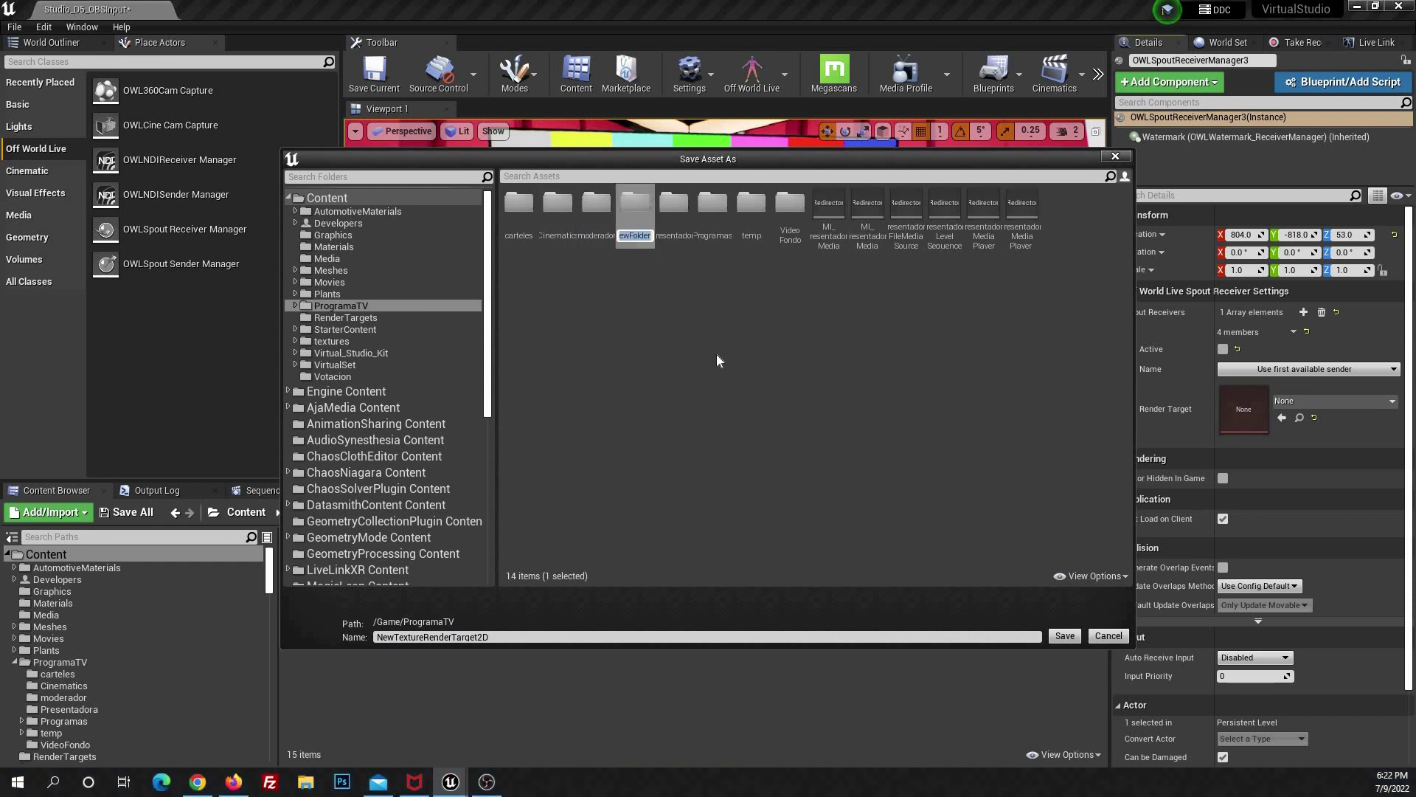
pyautogui.write('Input')
pyautogui.write(' Output')
pyautogui.press('Return')
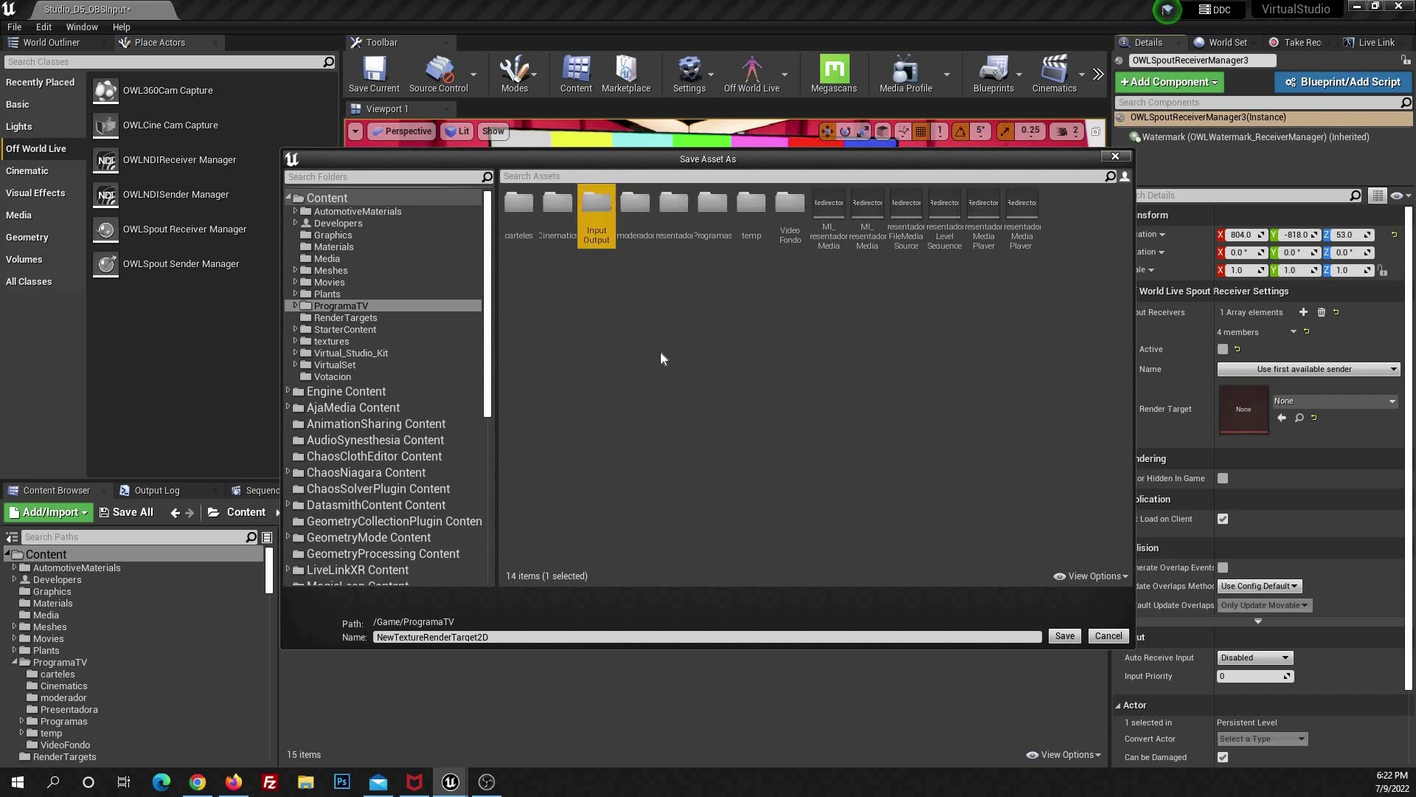
# Save the render target as RT_PresentadoraOBS in the InputOutput folder.
pyautogui.doubleClick(586, 211)
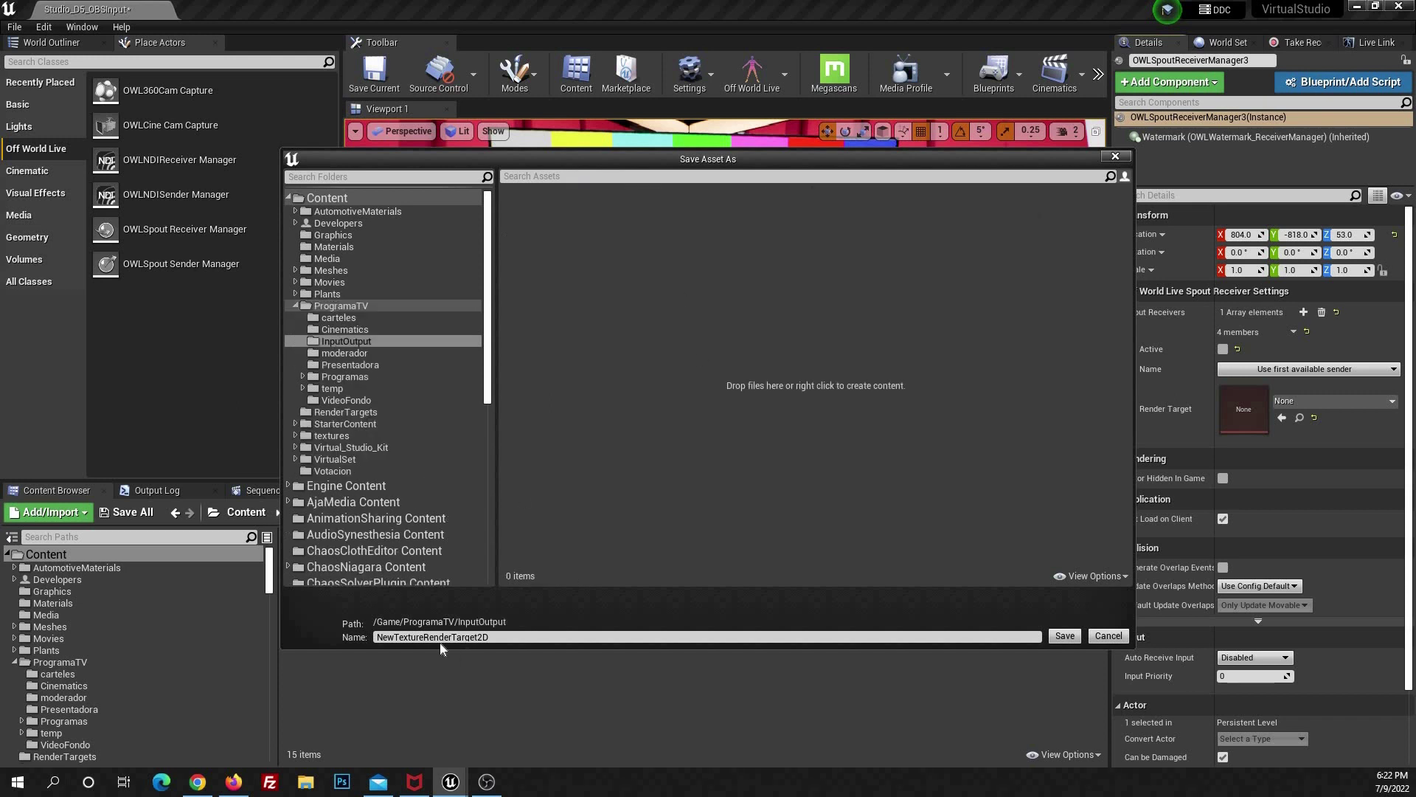
pyautogui.click(495, 636)
pyautogui.hotkey('ctrl', 'a')
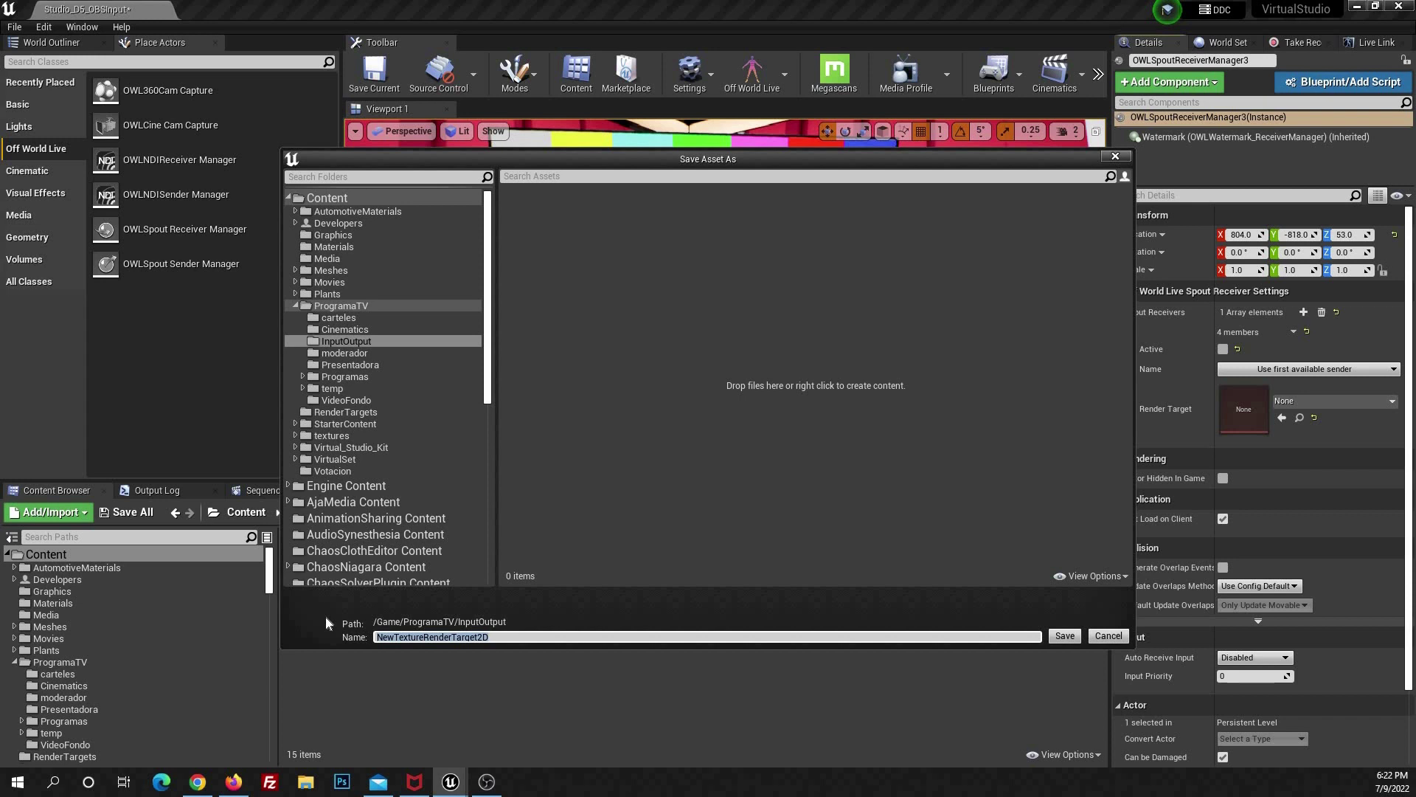
pyautogui.write('RT_Presen')
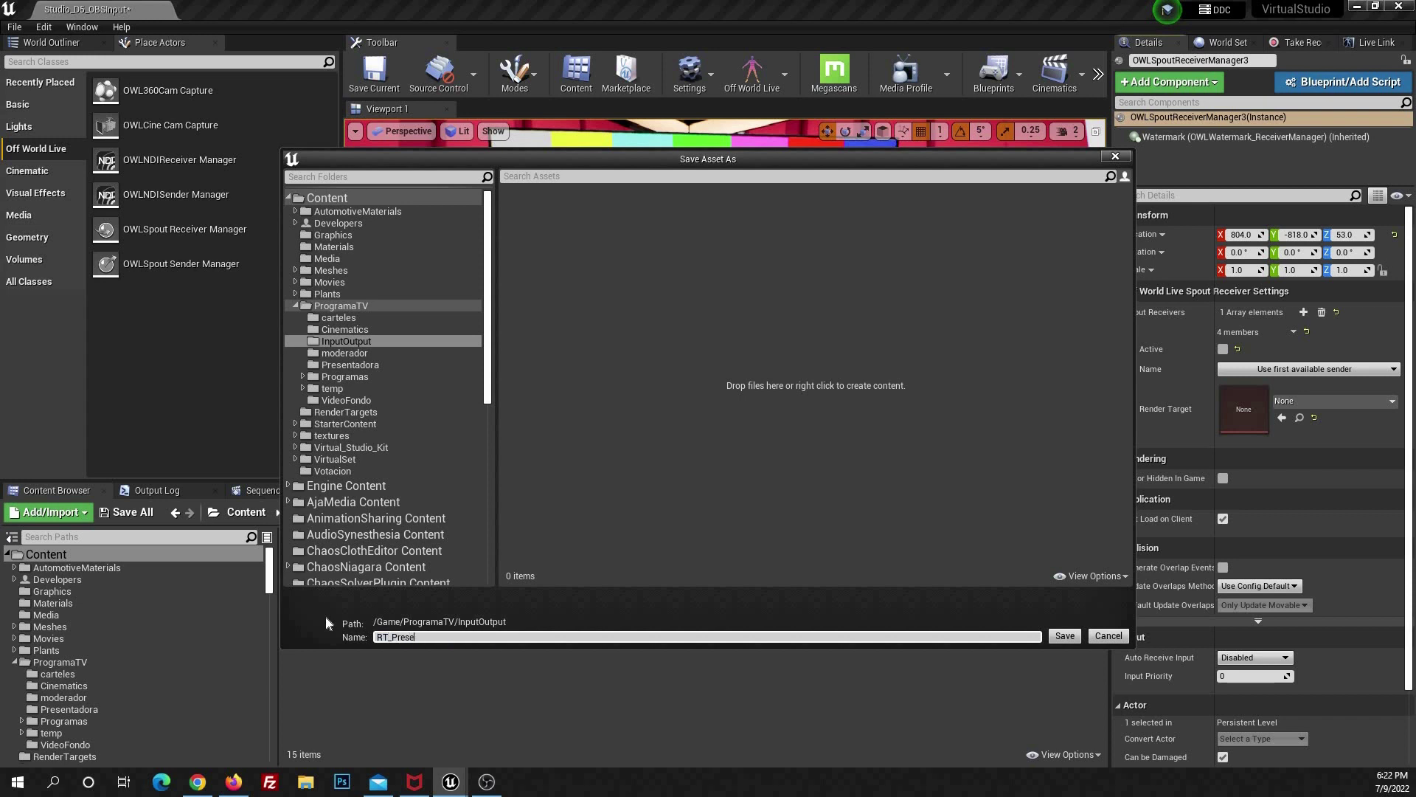
pyautogui.write('tadora')
pyautogui.write('OBS')
pyautogui.press('Return')
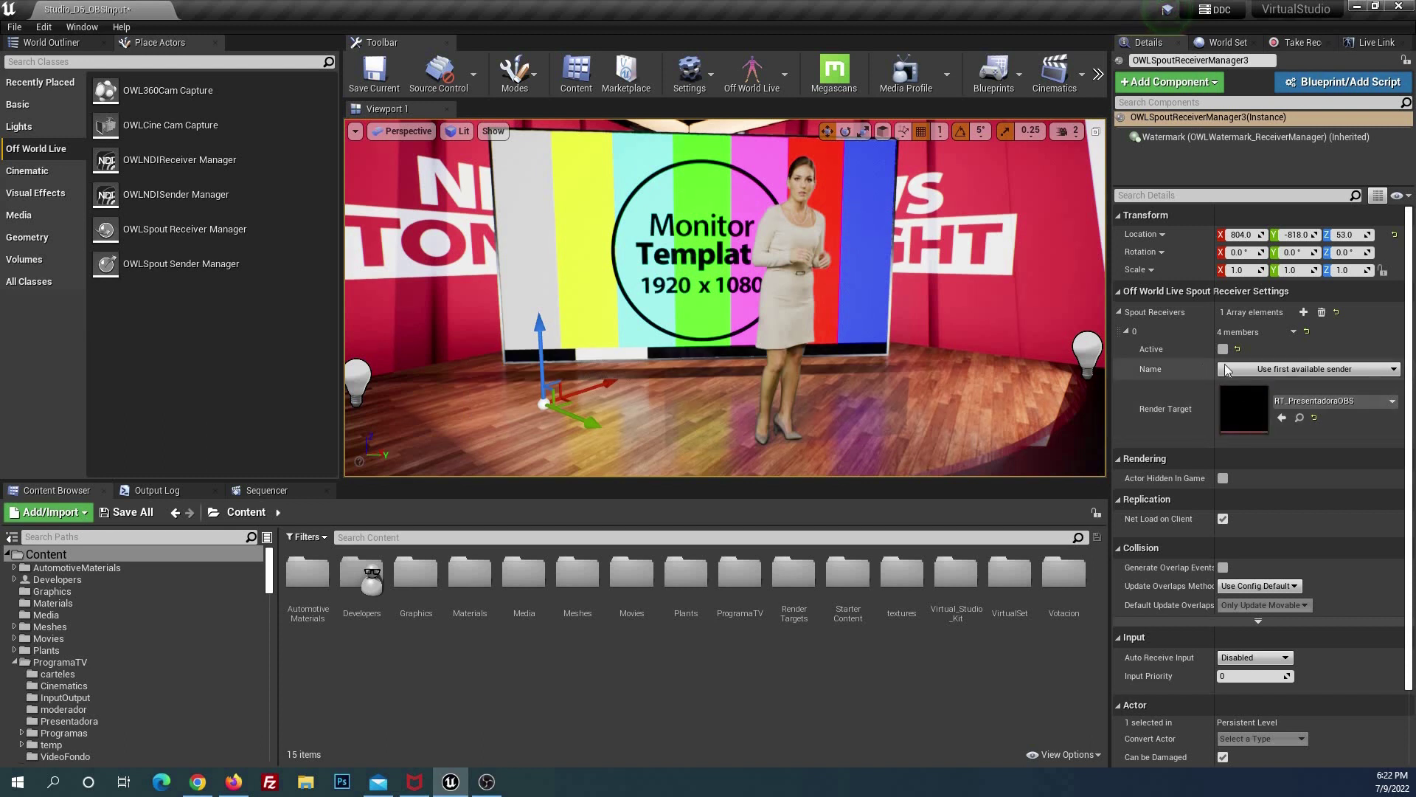
# Set the Spout receiver's sender name to Spout_OBS_Filter and tick Active.
pyautogui.click(1297, 370)
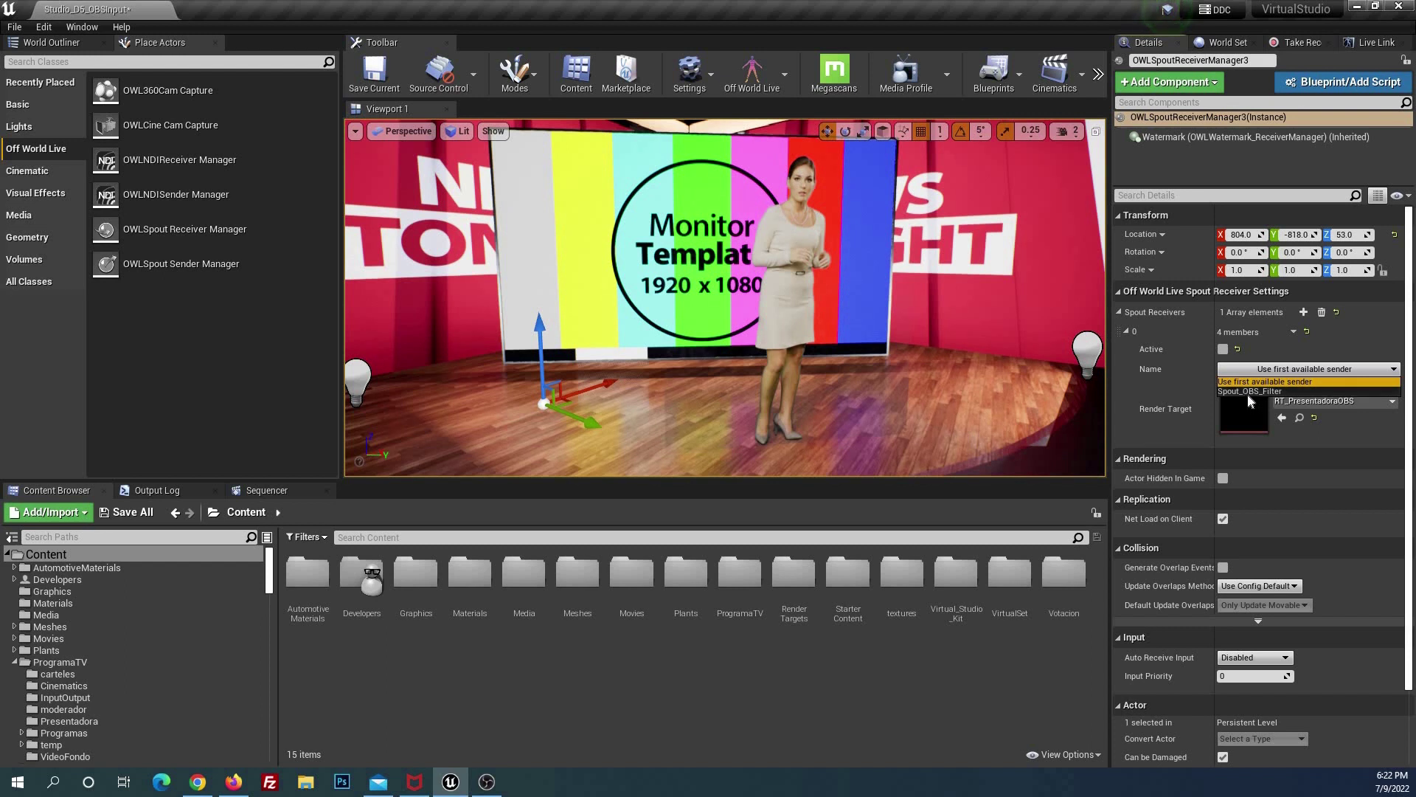
pyautogui.click(1246, 392)
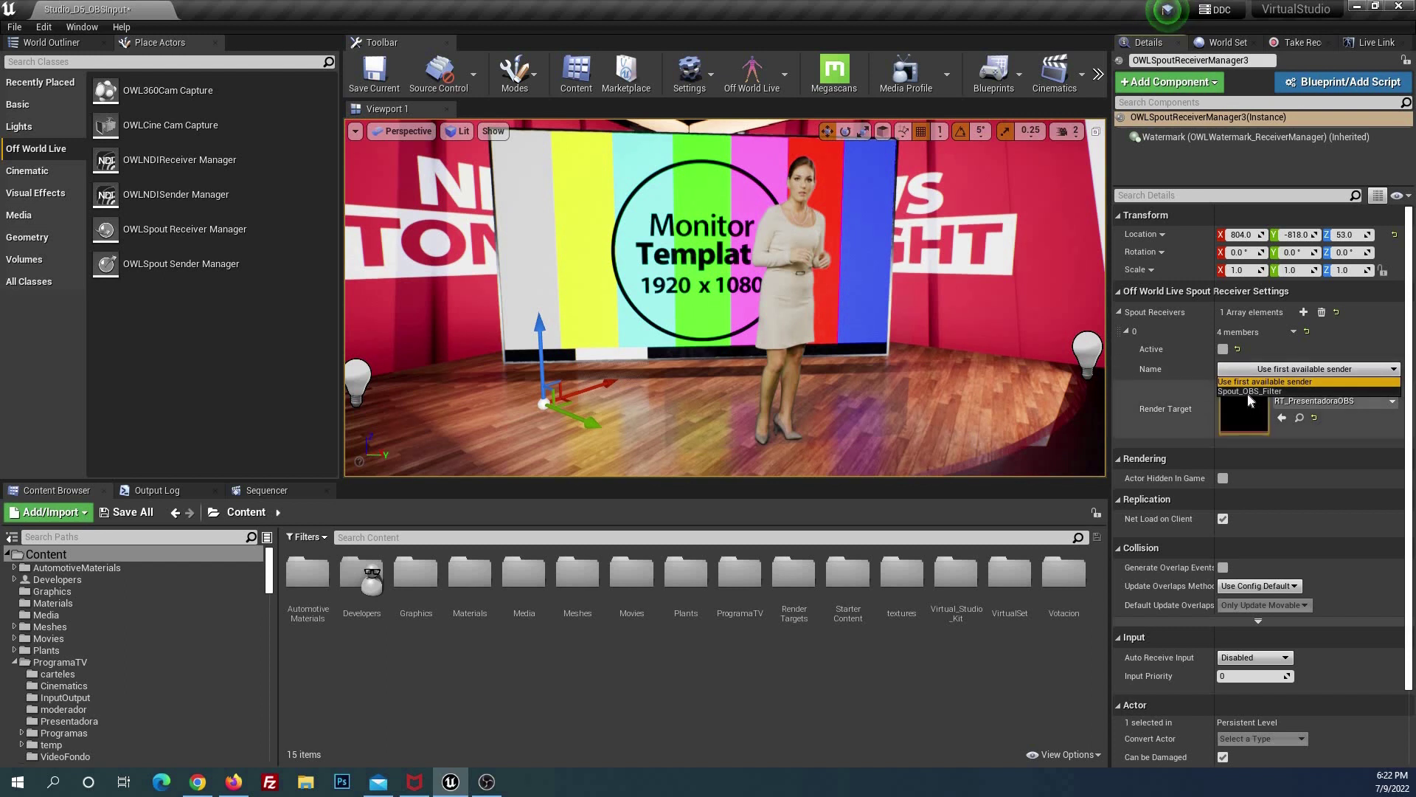
pyautogui.click(1304, 369)
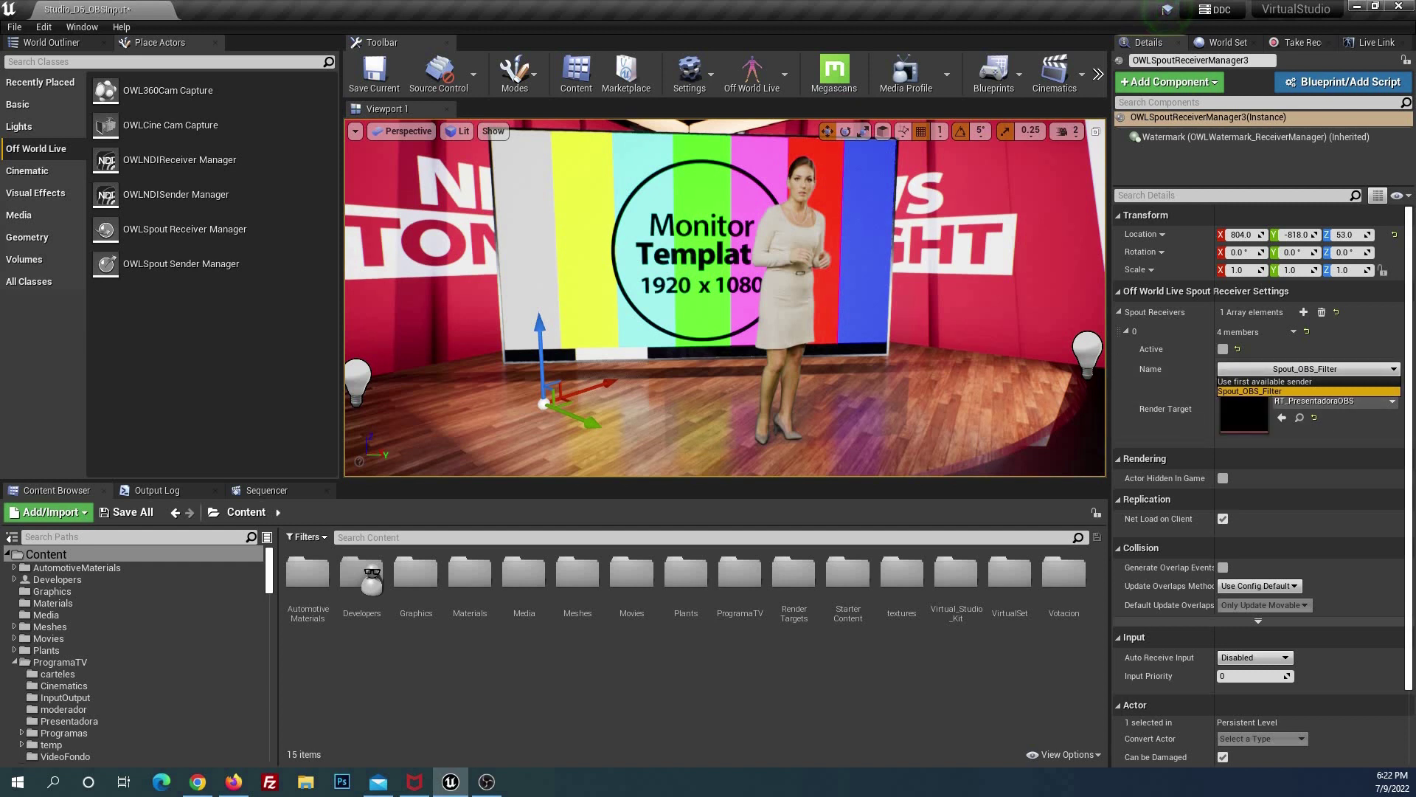
pyautogui.click(1243, 391)
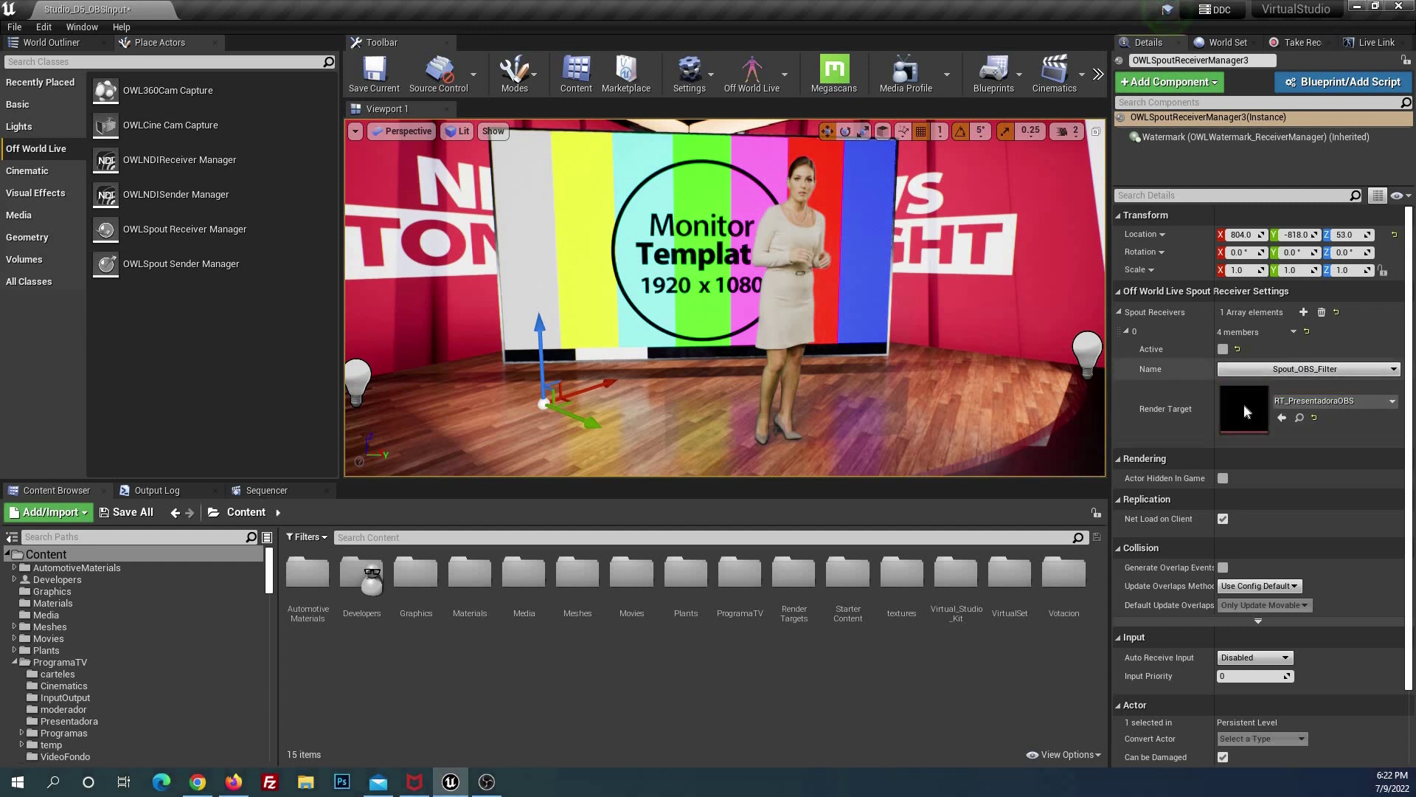
pyautogui.click(1223, 349)
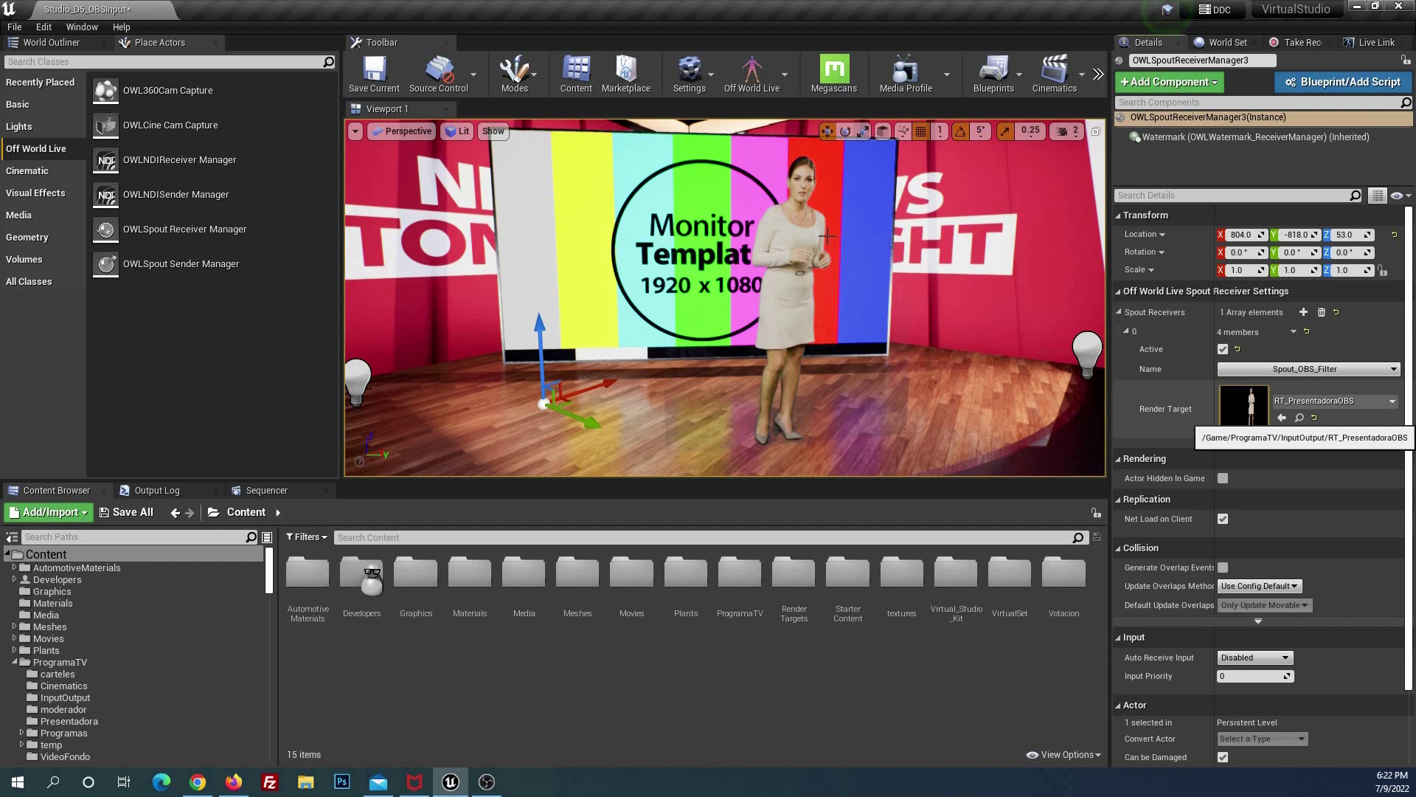
# Duplicate the Presentadora plane and drop RT_PresentadoraOBS onto the copy to create RT_PresentadoraOBS_Mat.
pyautogui.click(767, 368)
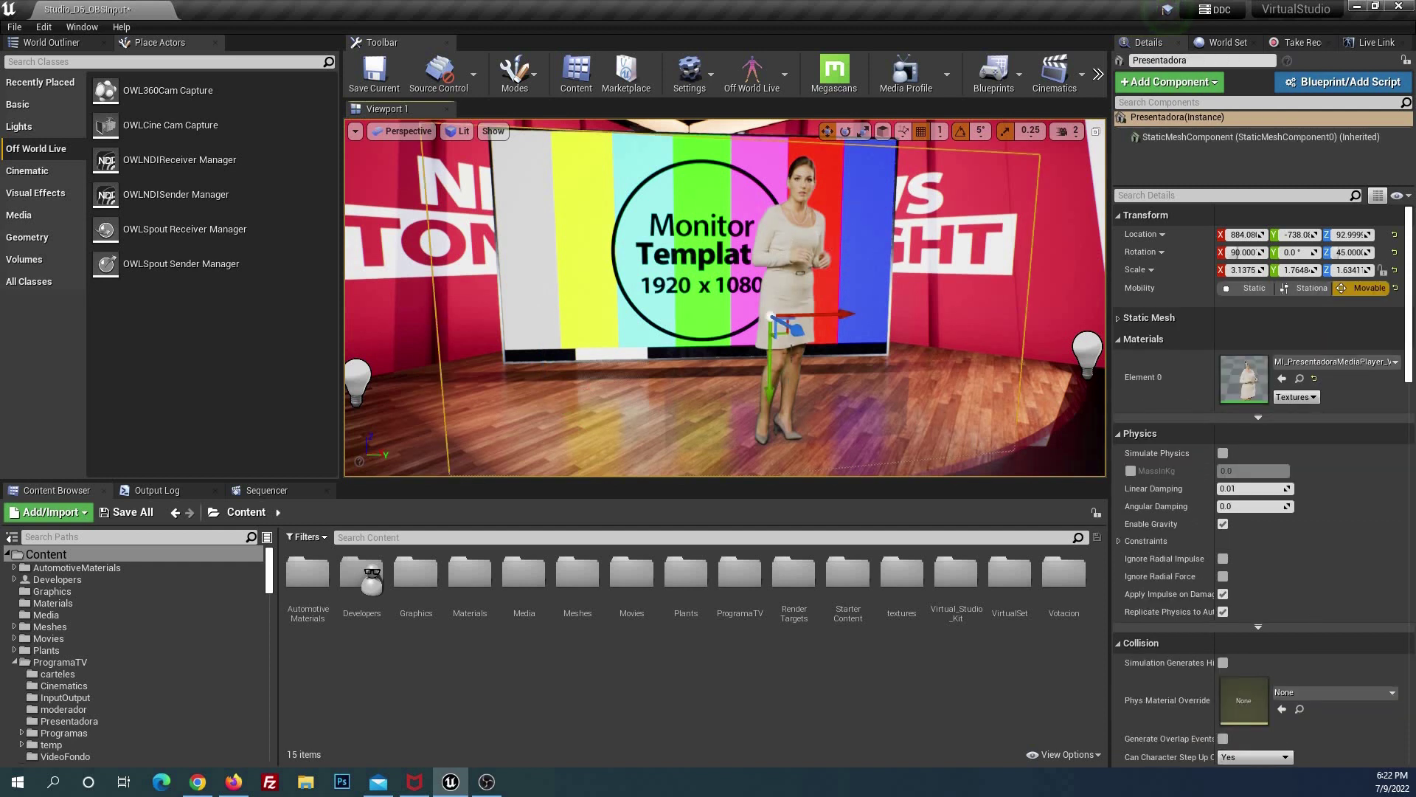
pyautogui.moveTo(824, 316)
pyautogui.keyDown('alt'); pyautogui.mouseDown()
pyautogui.moveTo(795, 301)
pyautogui.moveTo(618, 325)
pyautogui.mouseUp(); pyautogui.keyUp('alt')
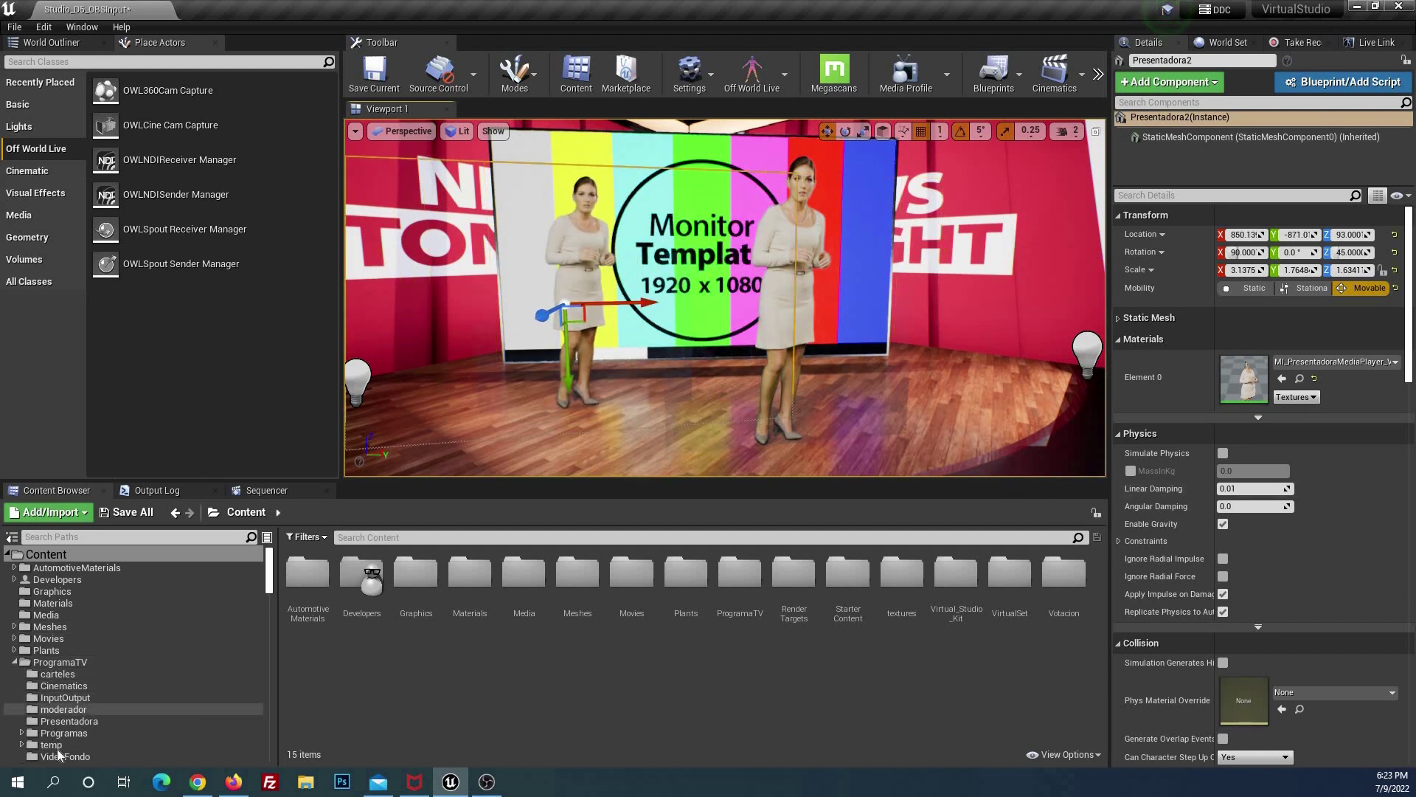
pyautogui.click(51, 699)
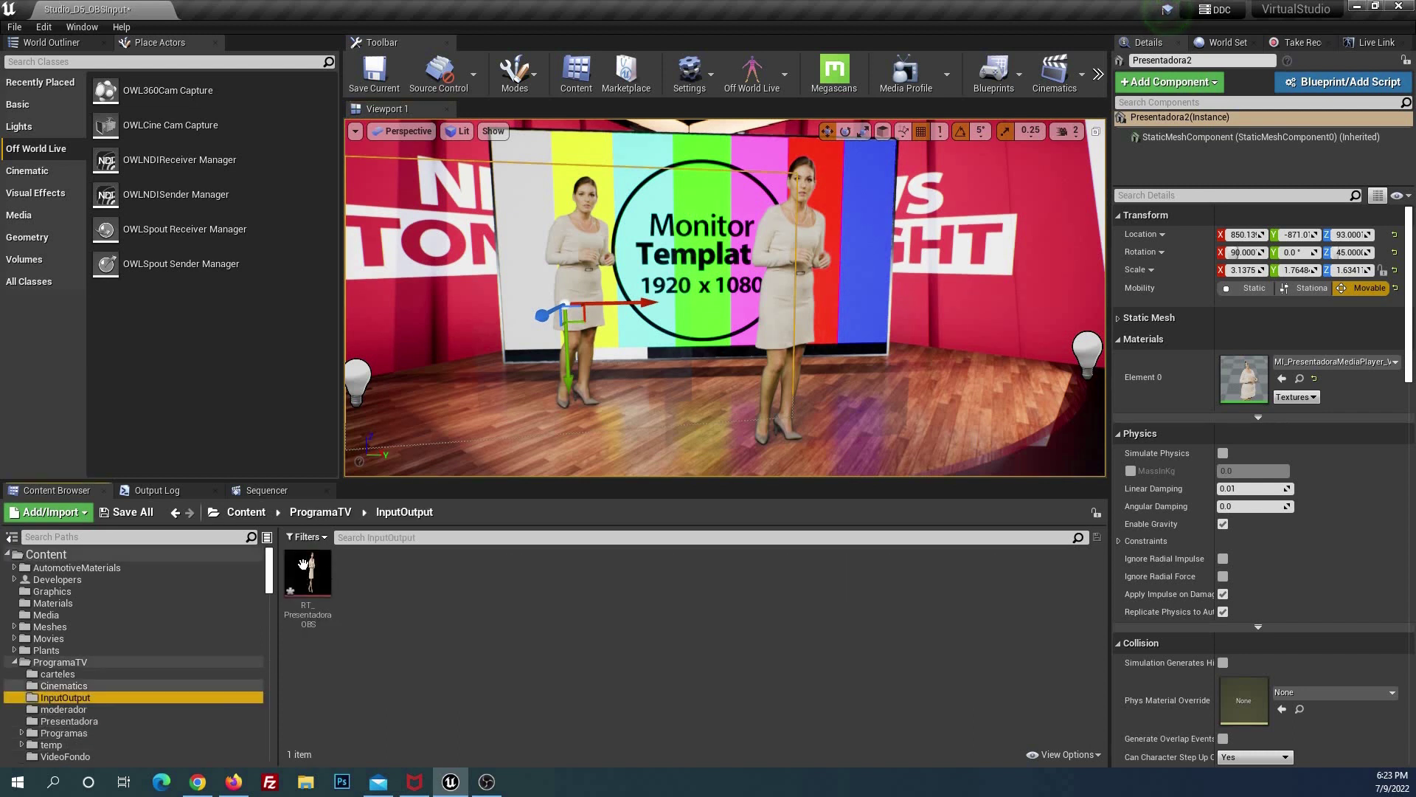
pyautogui.moveTo(303, 564); pyautogui.dragTo(382, 424)
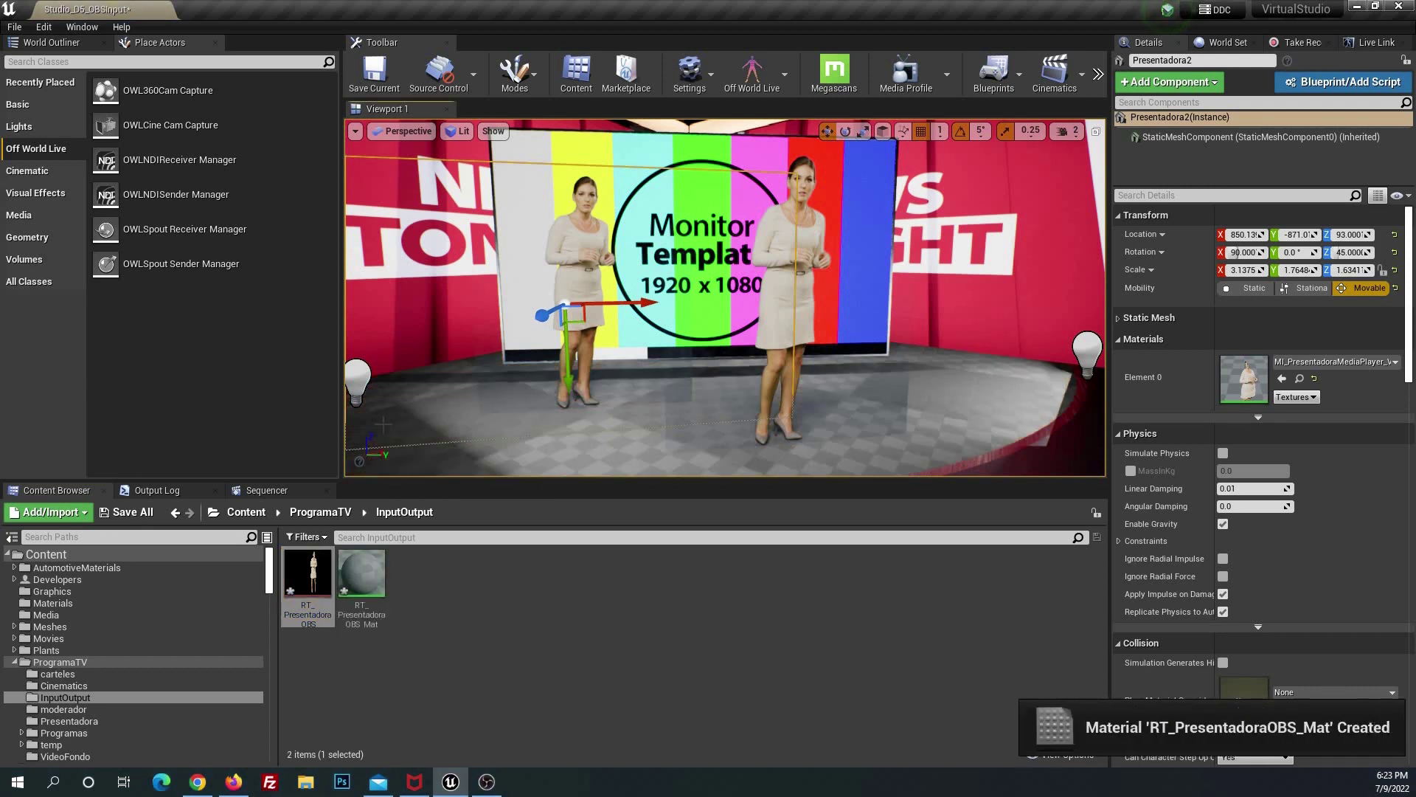
pyautogui.hotkey('ctrl', 'z')
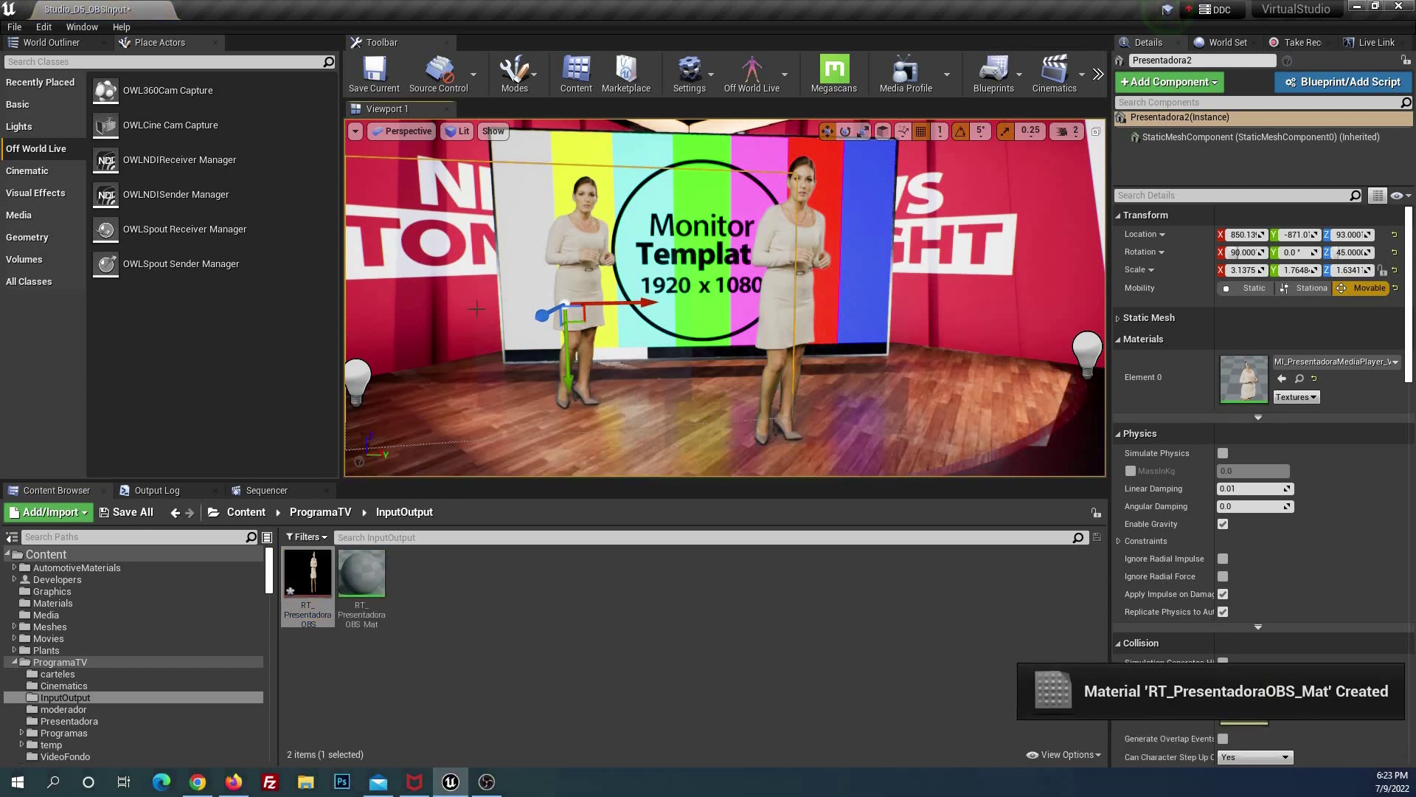
pyautogui.moveTo(726, 298); pyautogui.dragTo(726, 298, button='right')
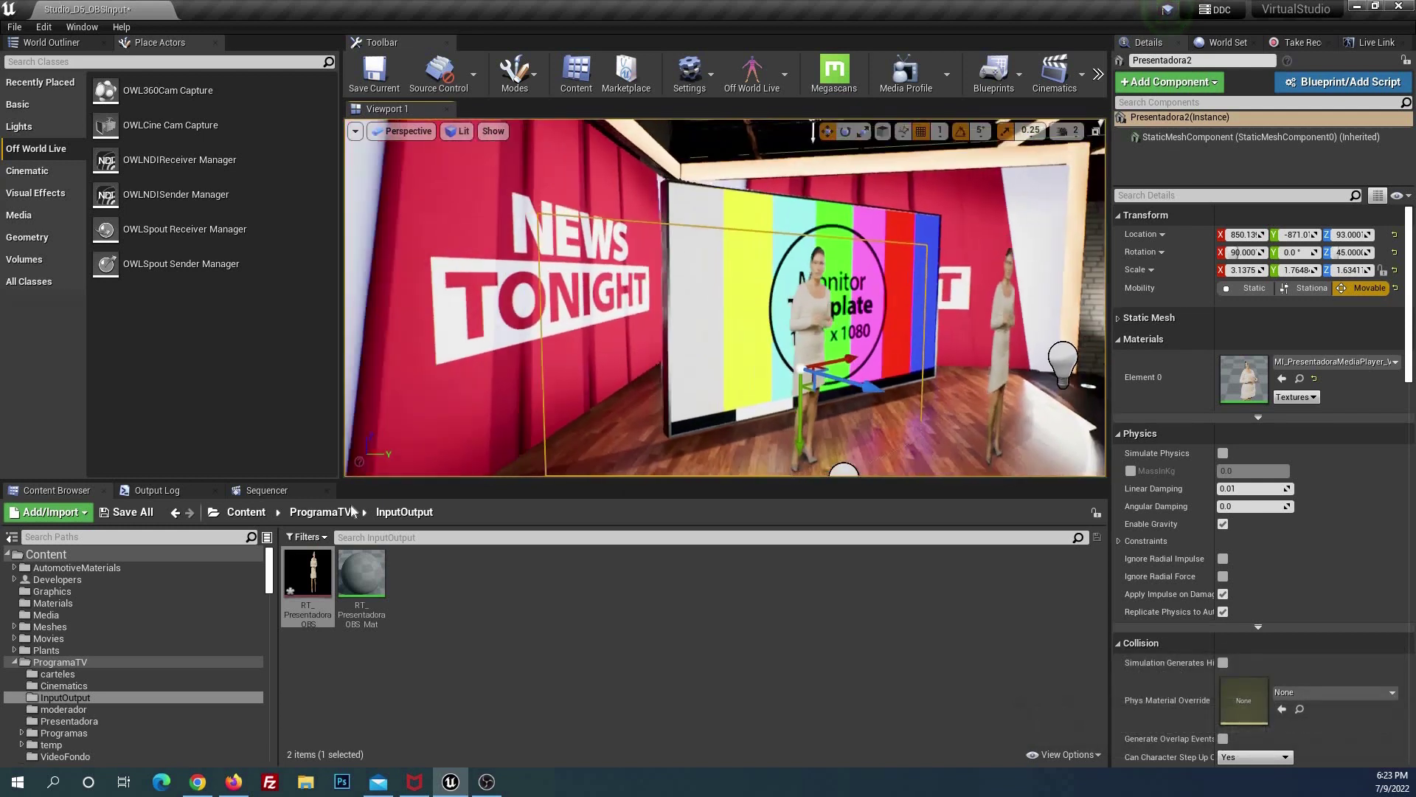
pyautogui.moveTo(308, 575); pyautogui.dragTo(604, 342)
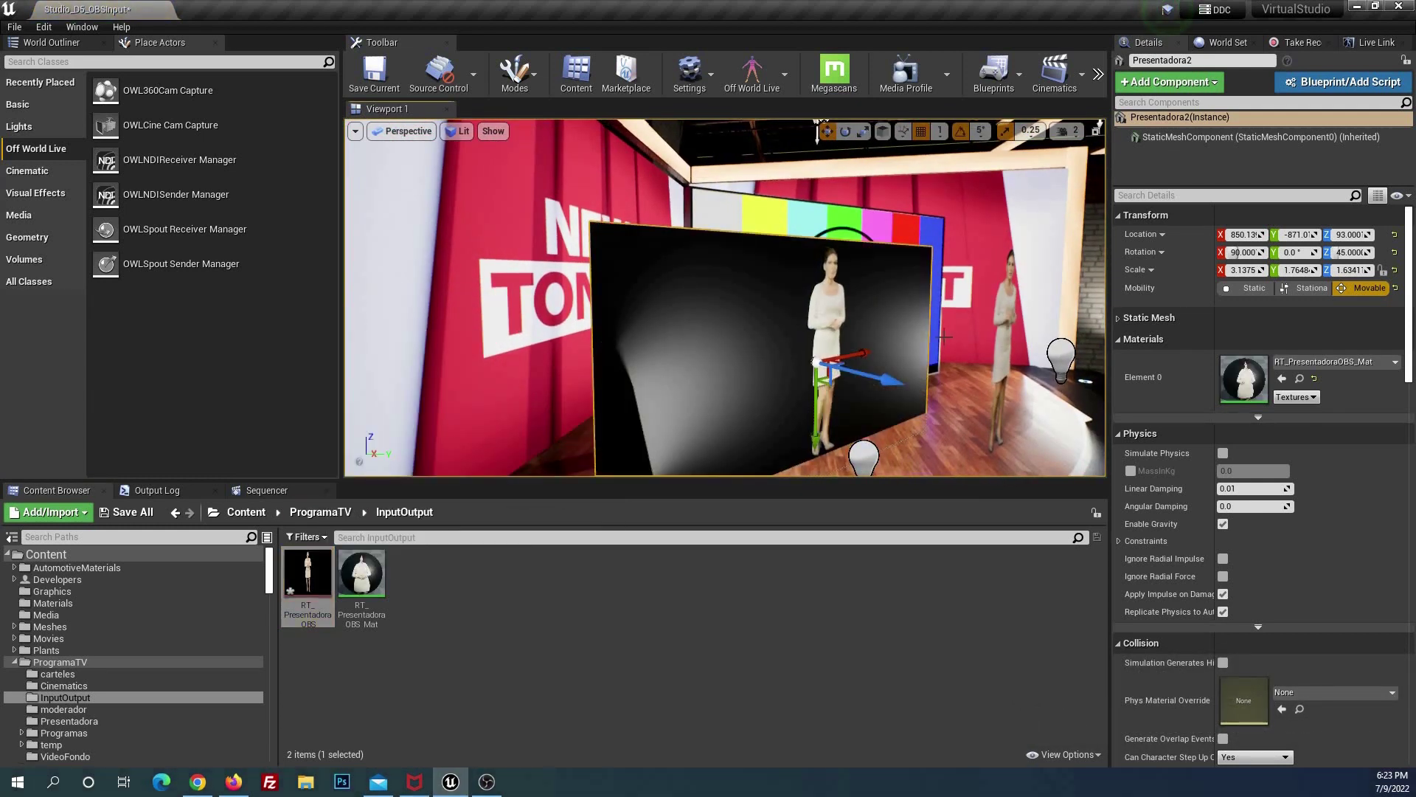
pyautogui.moveTo(817, 121); pyautogui.dragTo(817, 121, button='right')
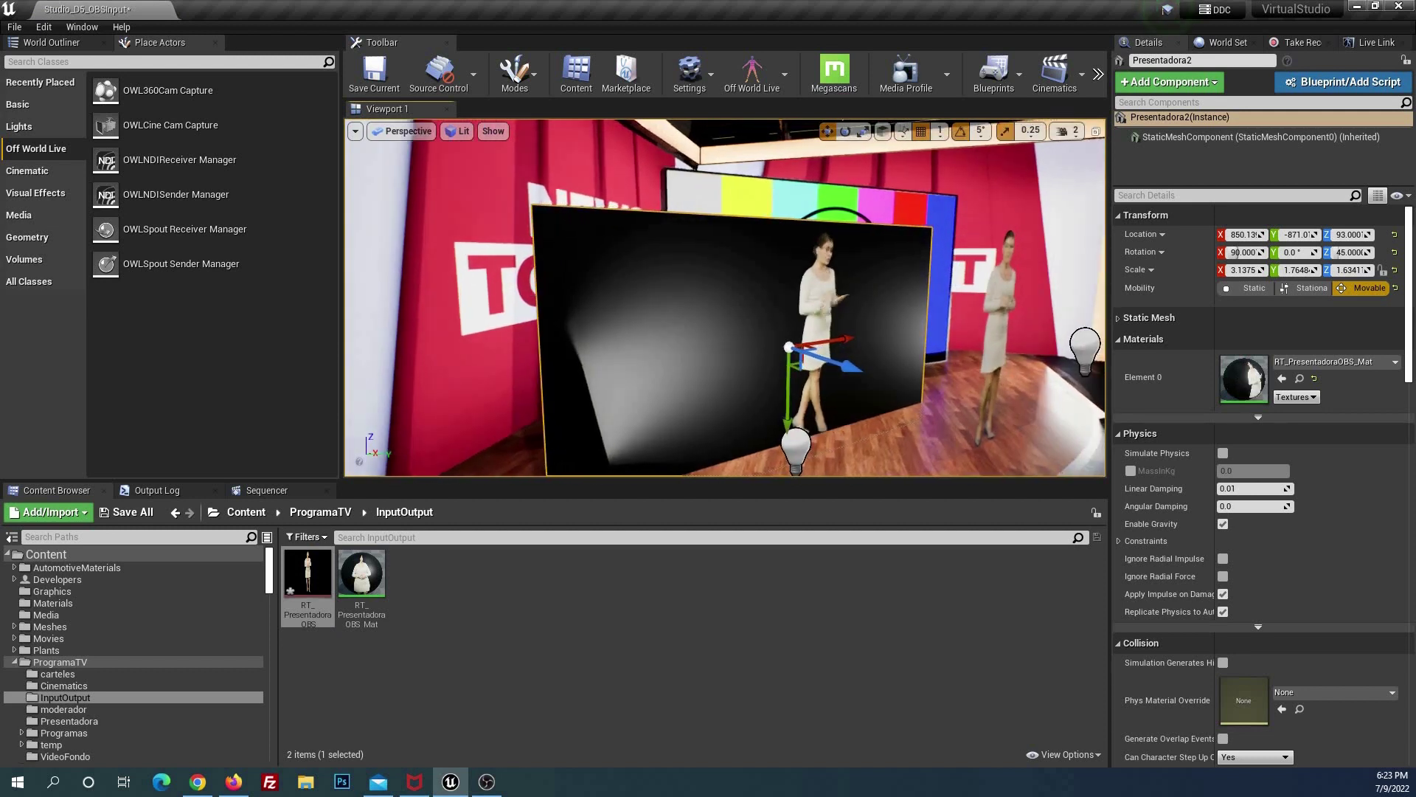
pyautogui.hotkey('alt', 'Tab')
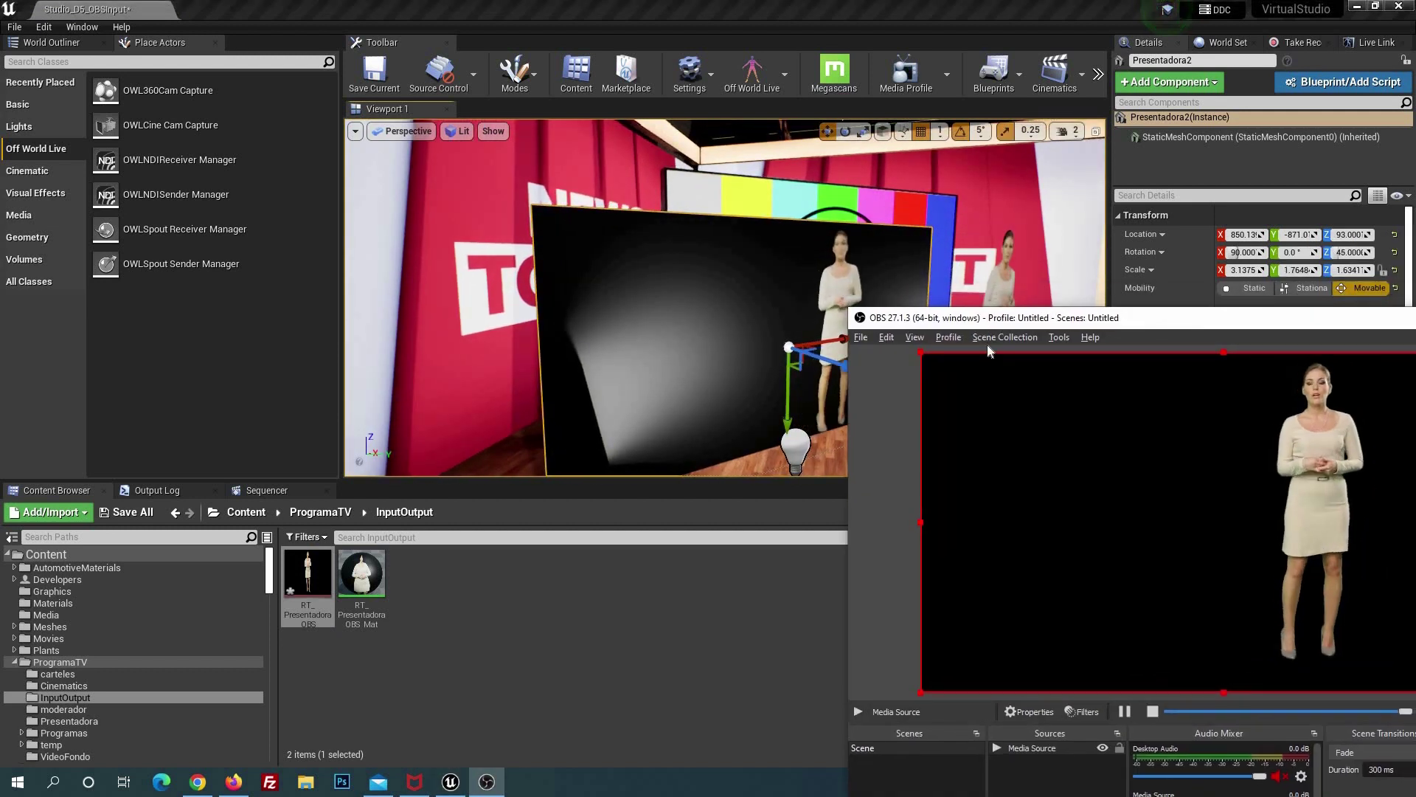
pyautogui.moveTo(991, 344)
pyautogui.mouseDown()
pyautogui.moveTo(848, 414)
pyautogui.moveTo(696, 228)
pyautogui.mouseUp()
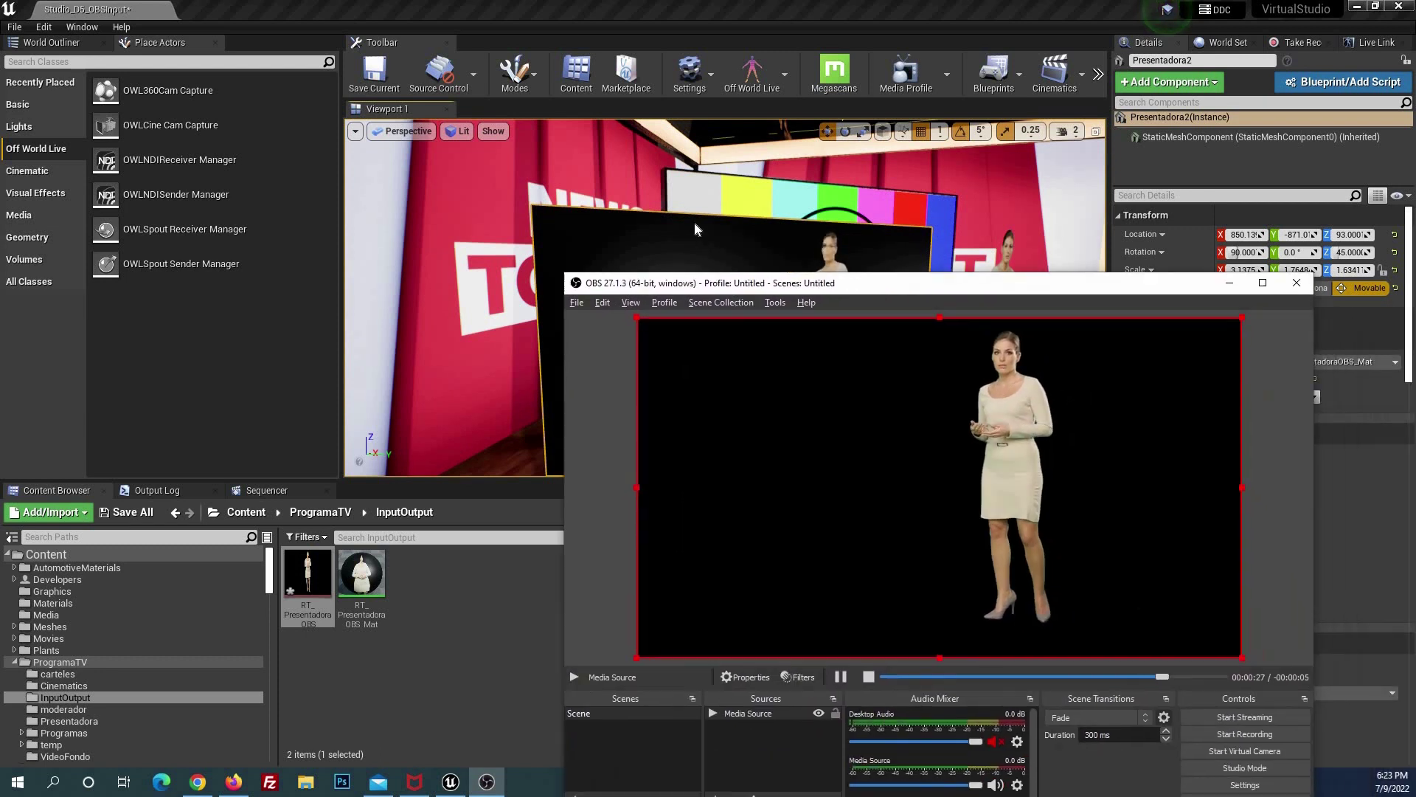
pyautogui.moveTo(988, 238); pyautogui.dragTo(1210, 267)
pyautogui.click(629, 274)
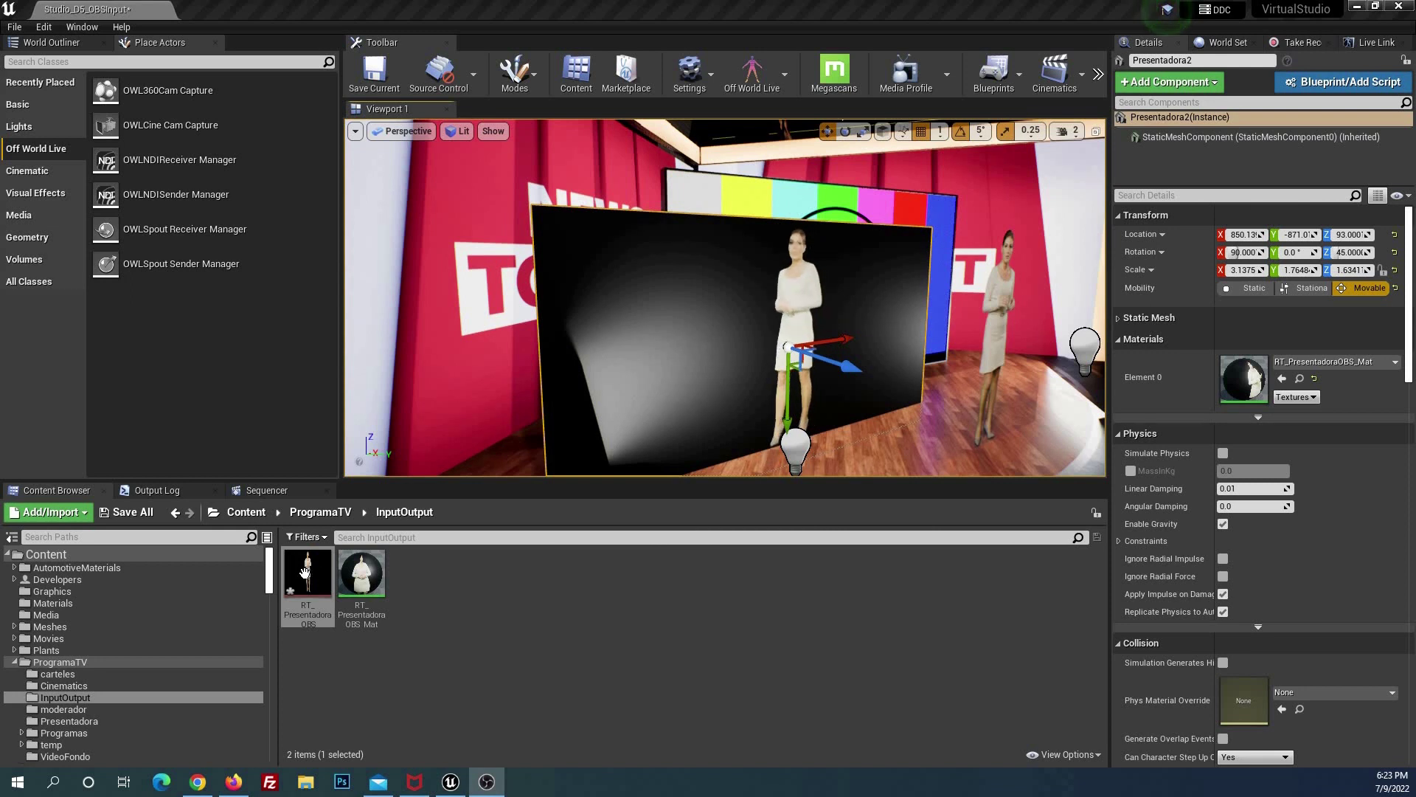
# Open the RT_PresentadoraOBS_Mat material editor, dock it in the main window, and center the nodes.
pyautogui.doubleClick(372, 577)
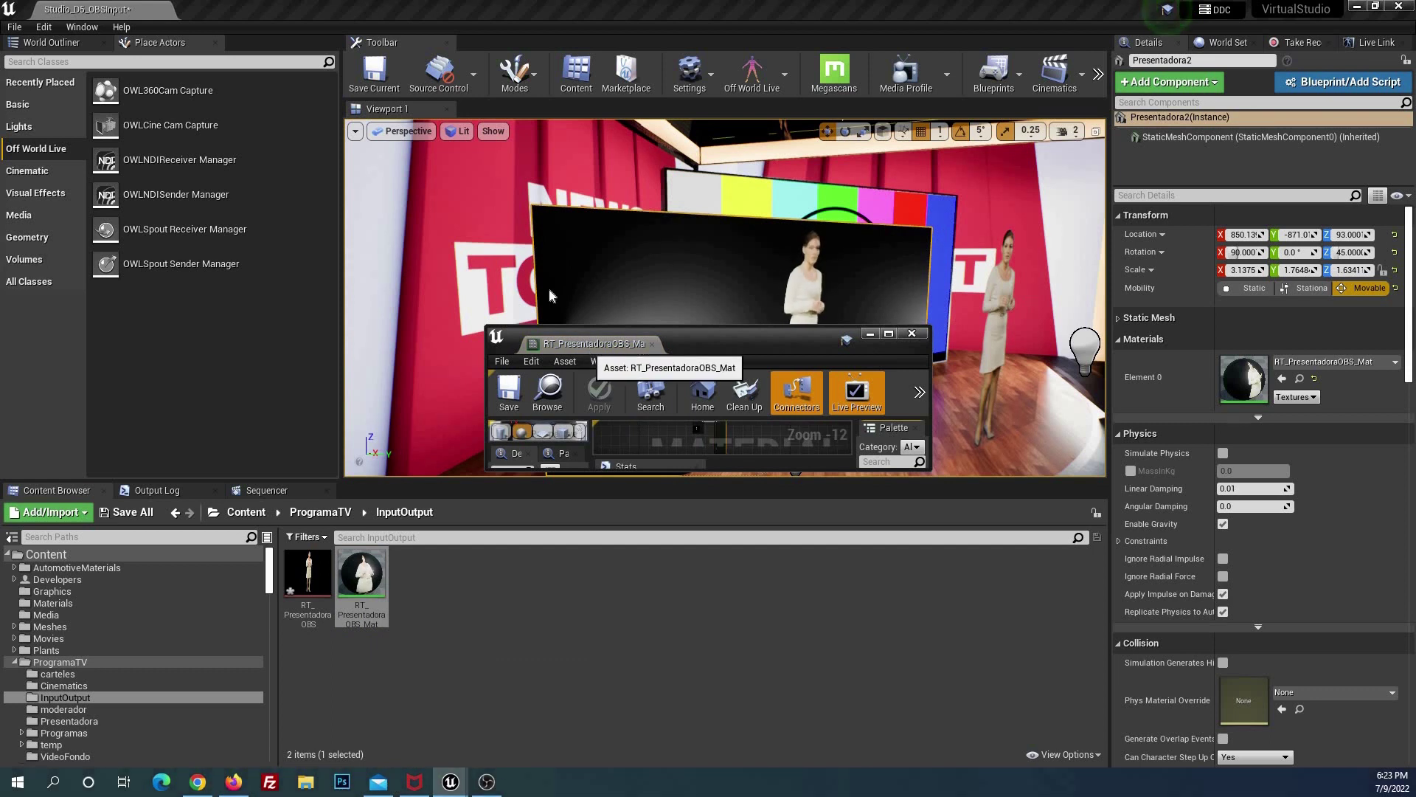
pyautogui.moveTo(593, 343); pyautogui.dragTo(386, 14)
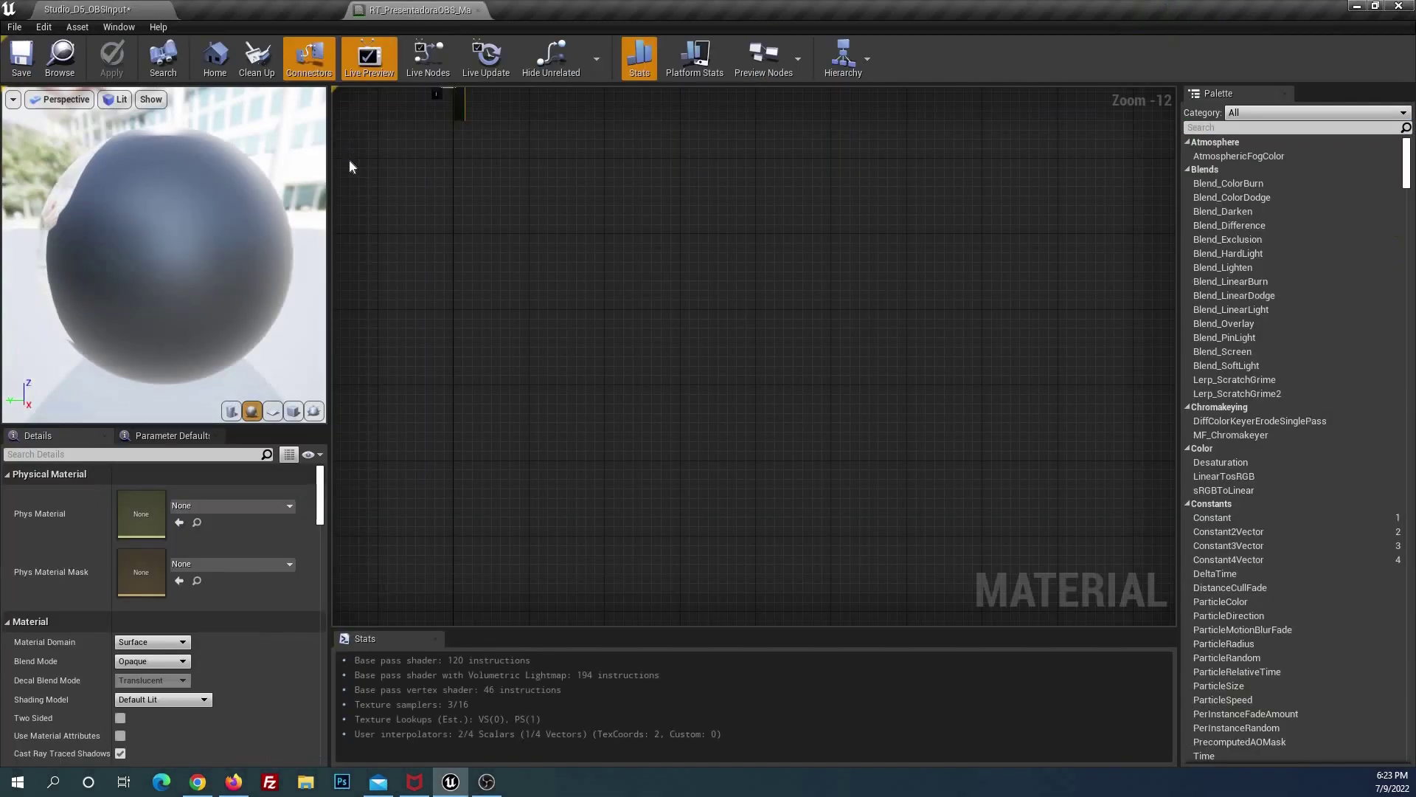
pyautogui.moveTo(545, 251); pyautogui.dragTo(743, 456, button='right')
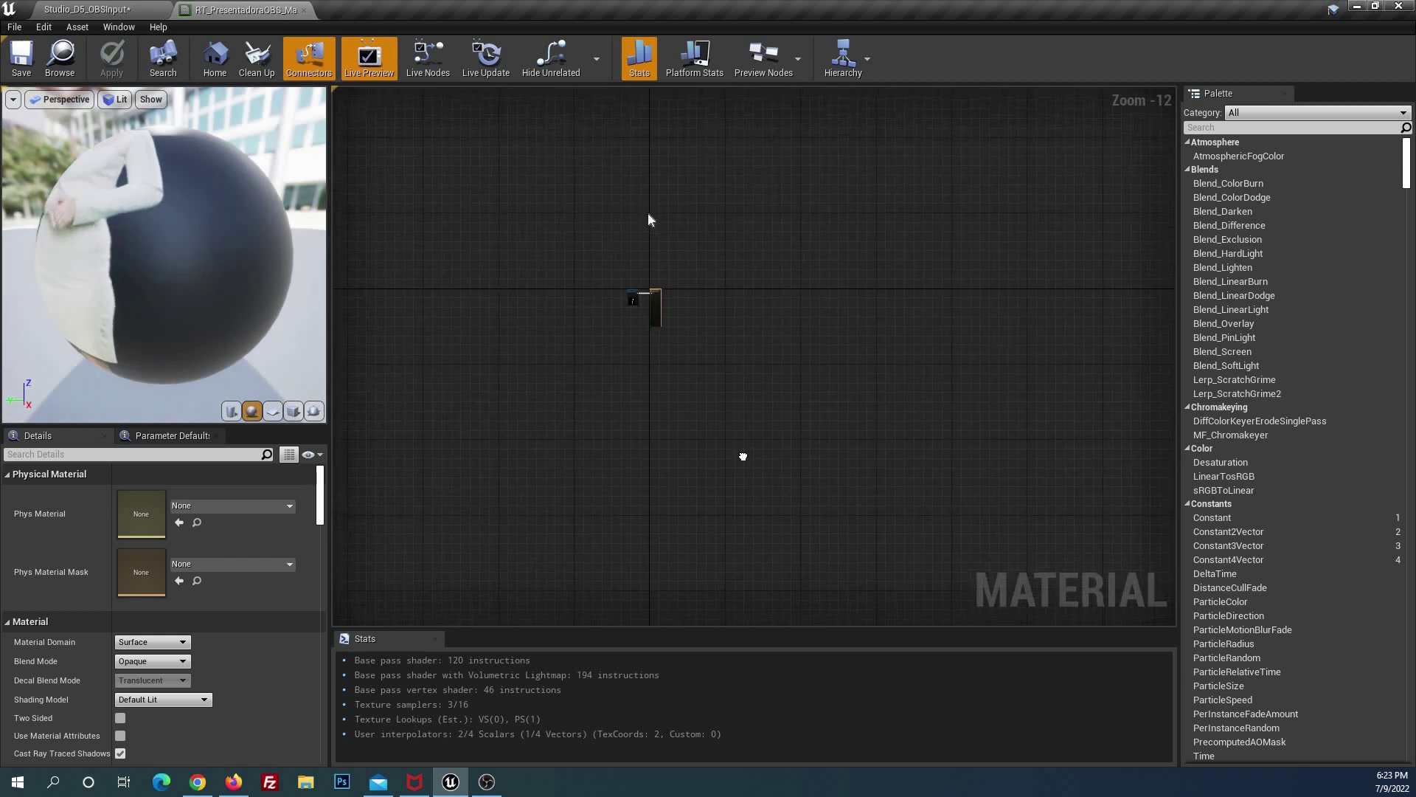
pyautogui.scroll(12, 599, 244)
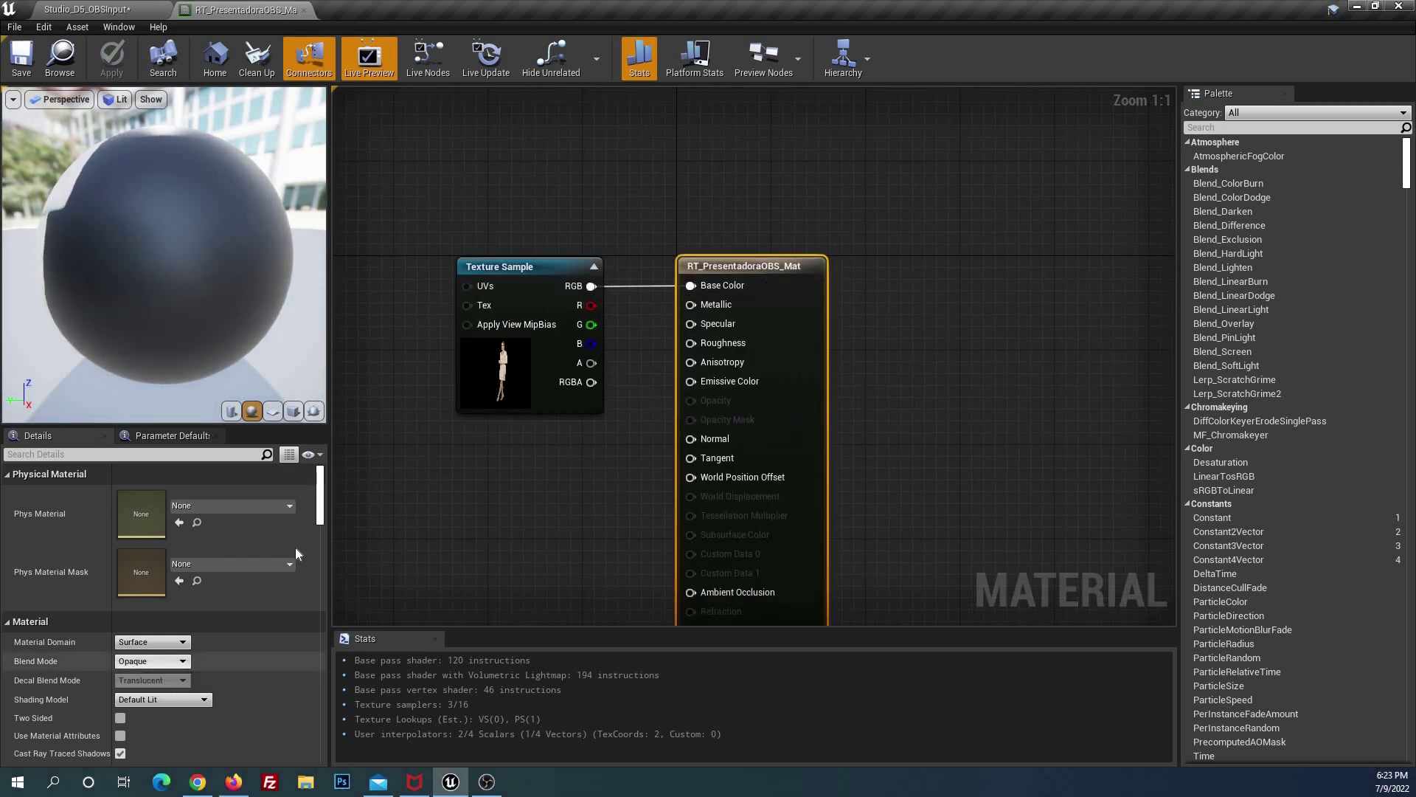
# Set the material's Blend Mode to AlphaComposite (Premultiplied Alpha), after checking the keyed presenter in OBS.
pyautogui.click(156, 661)
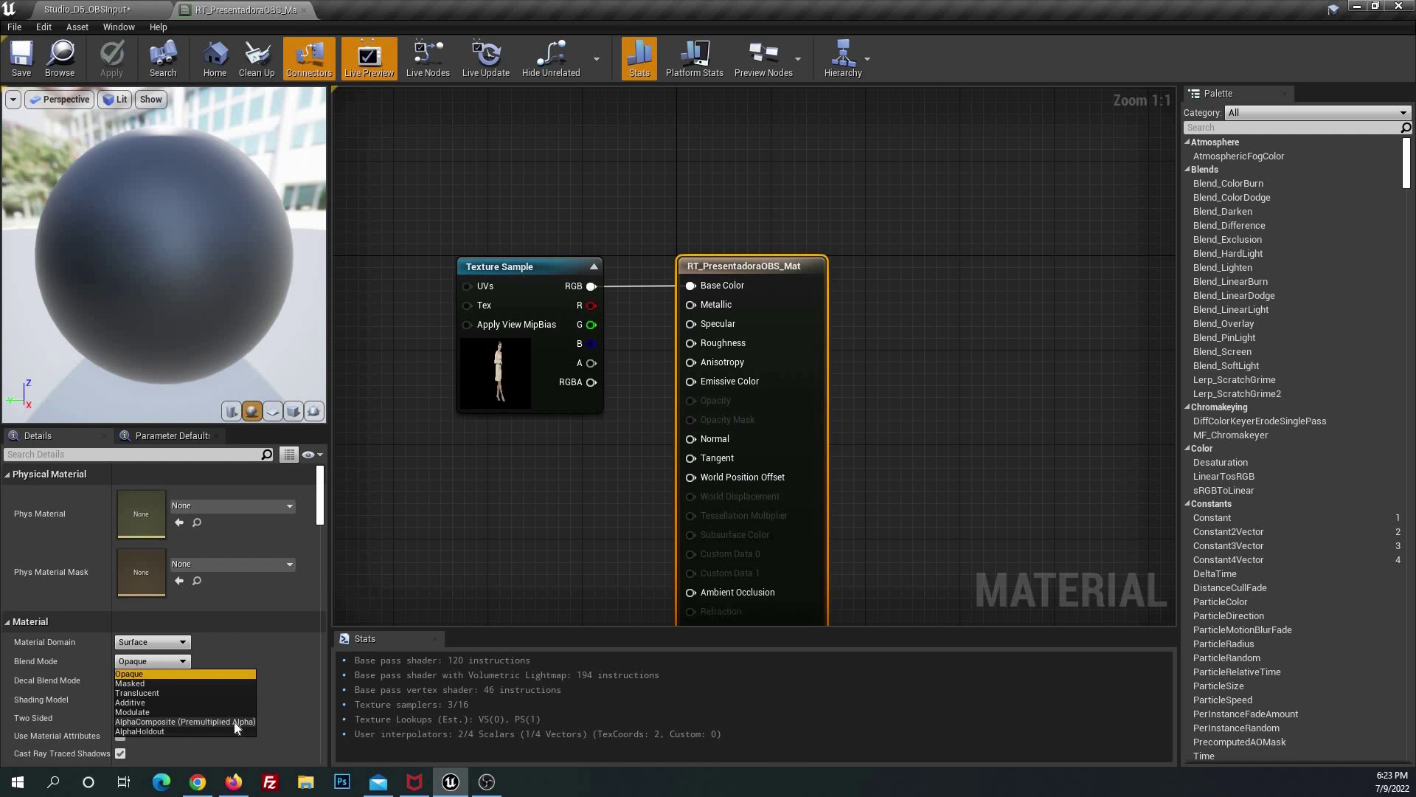
pyautogui.hotkey('alt', 'Tab')
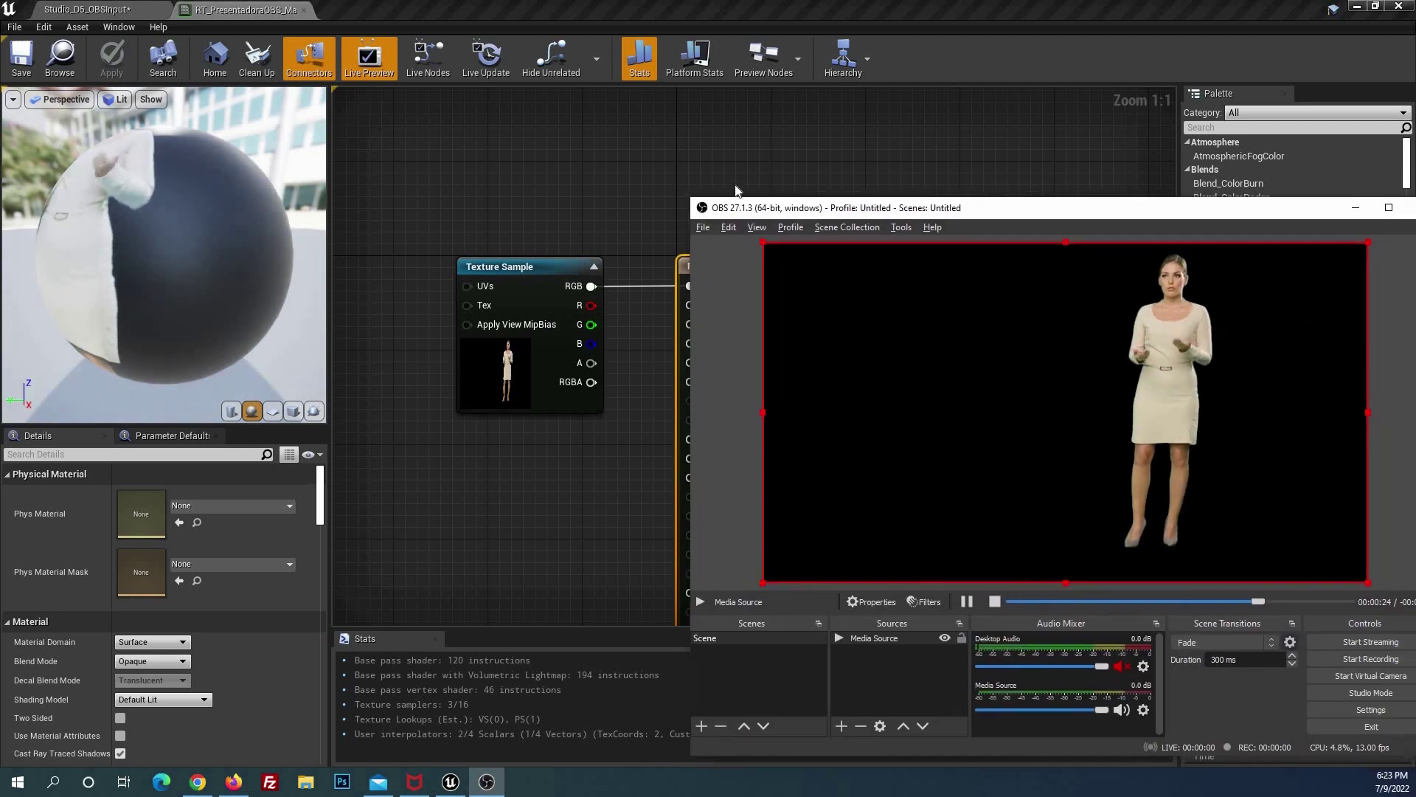
pyautogui.hotkey('alt', 'Tab')
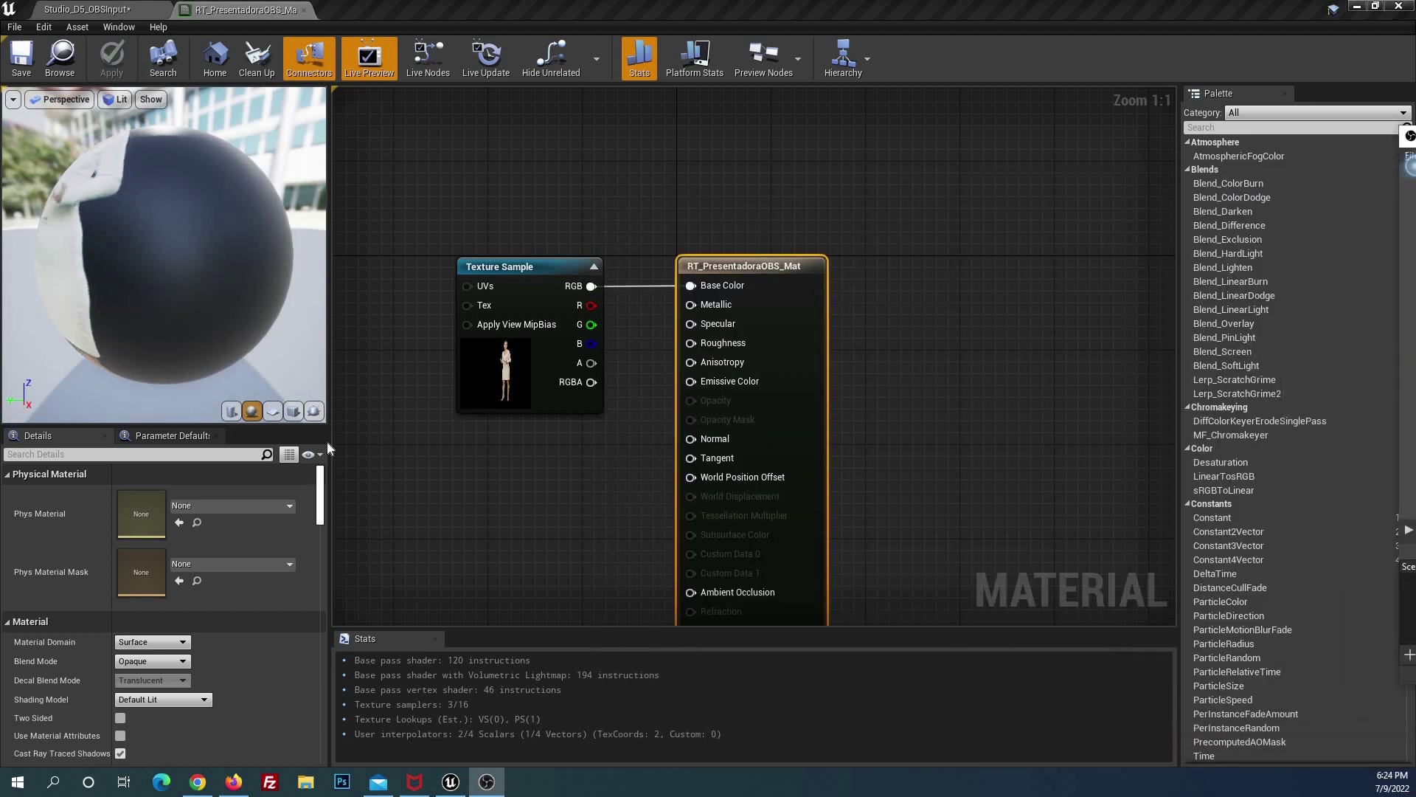
pyautogui.click(141, 665)
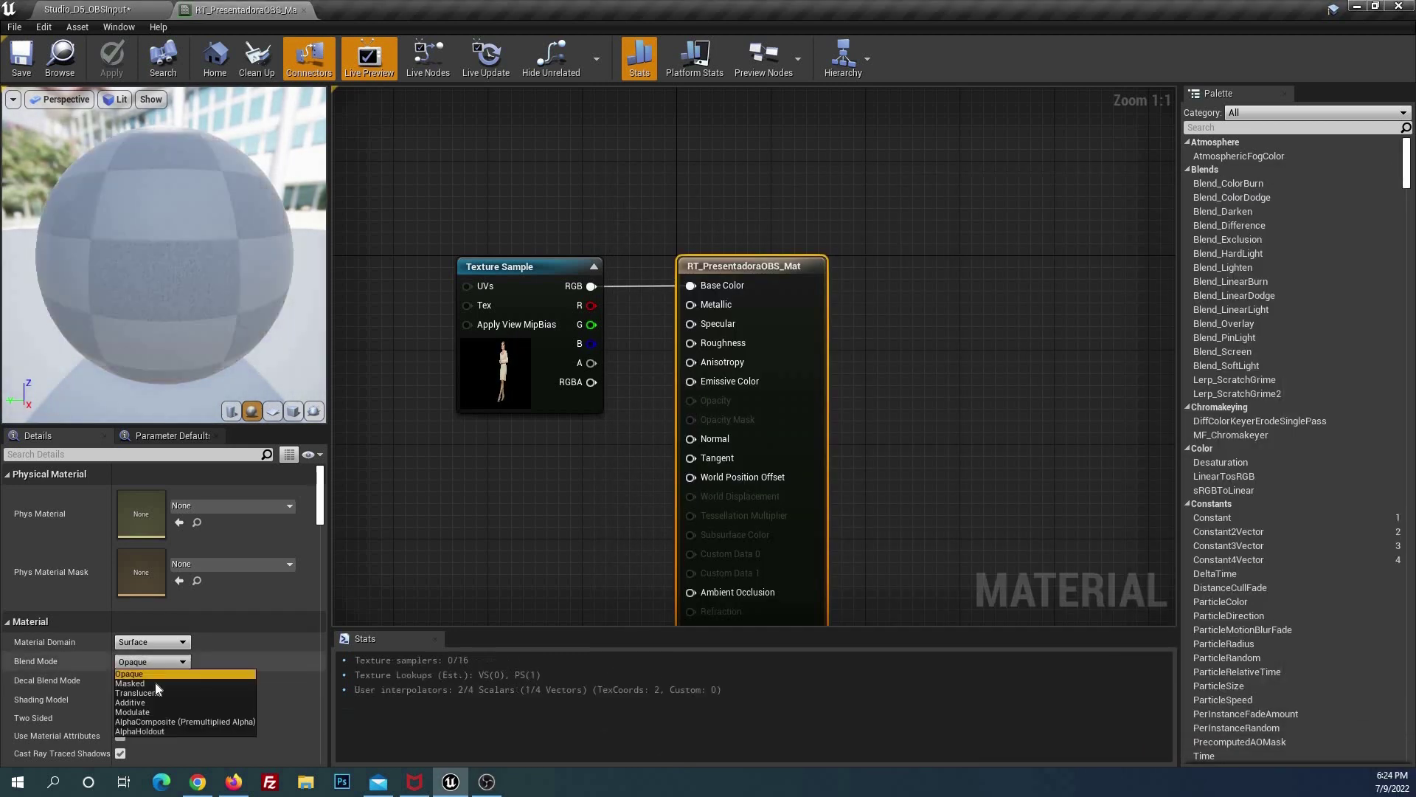
pyautogui.click(177, 722)
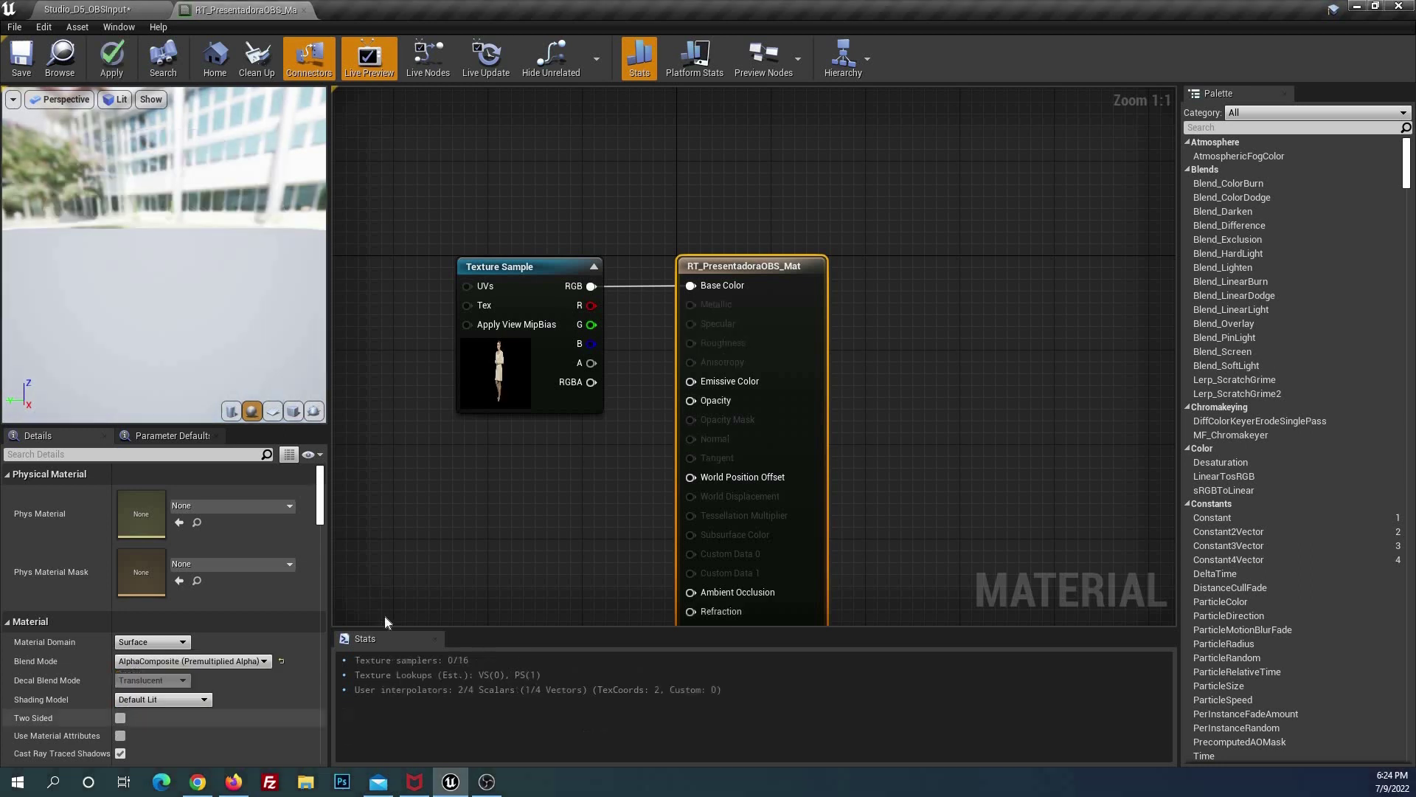
# Connect the Texture Sample's alpha to Opacity, save the material, and return to the studio level.
pyautogui.moveTo(591, 362); pyautogui.dragTo(691, 400)
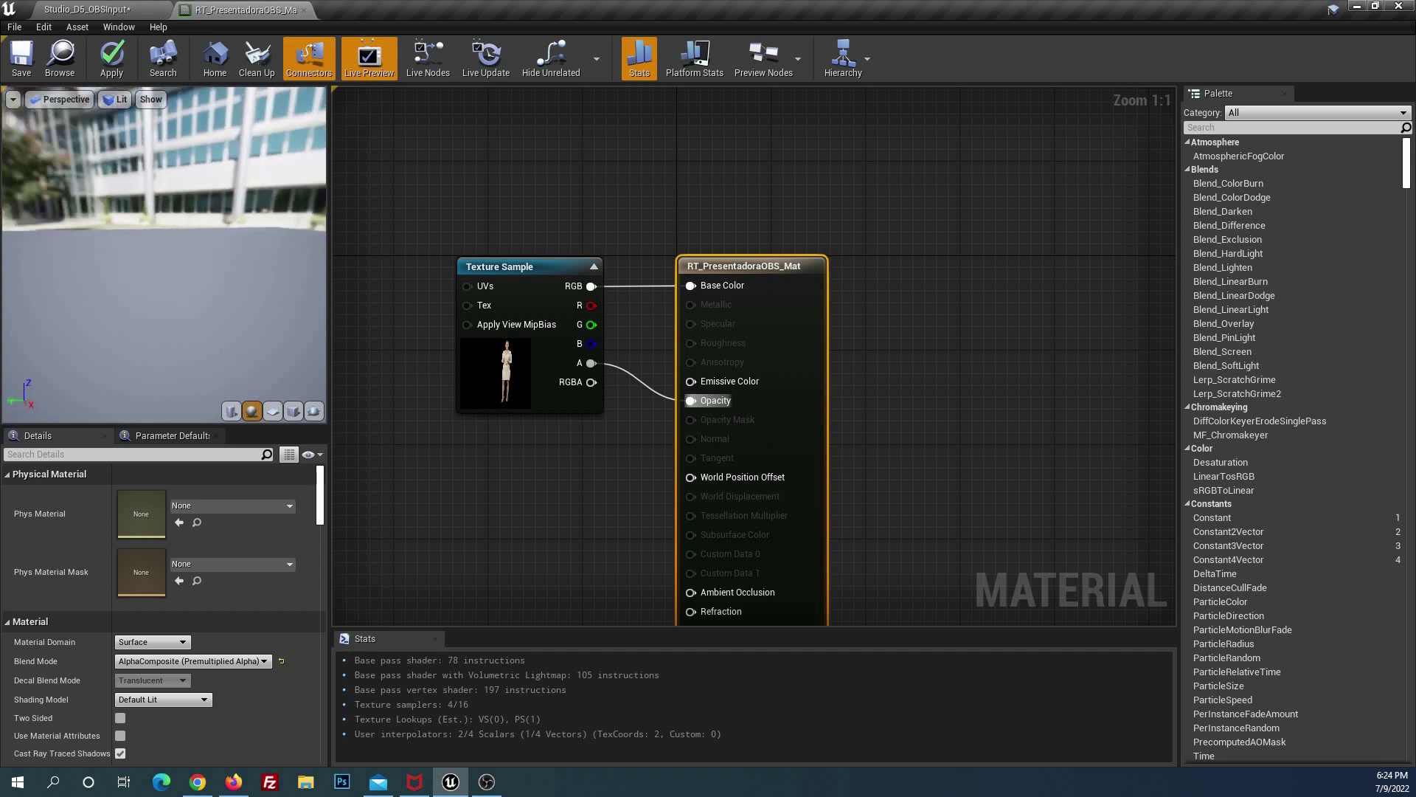
pyautogui.moveTo(187, 237); pyautogui.dragTo(187, 238)
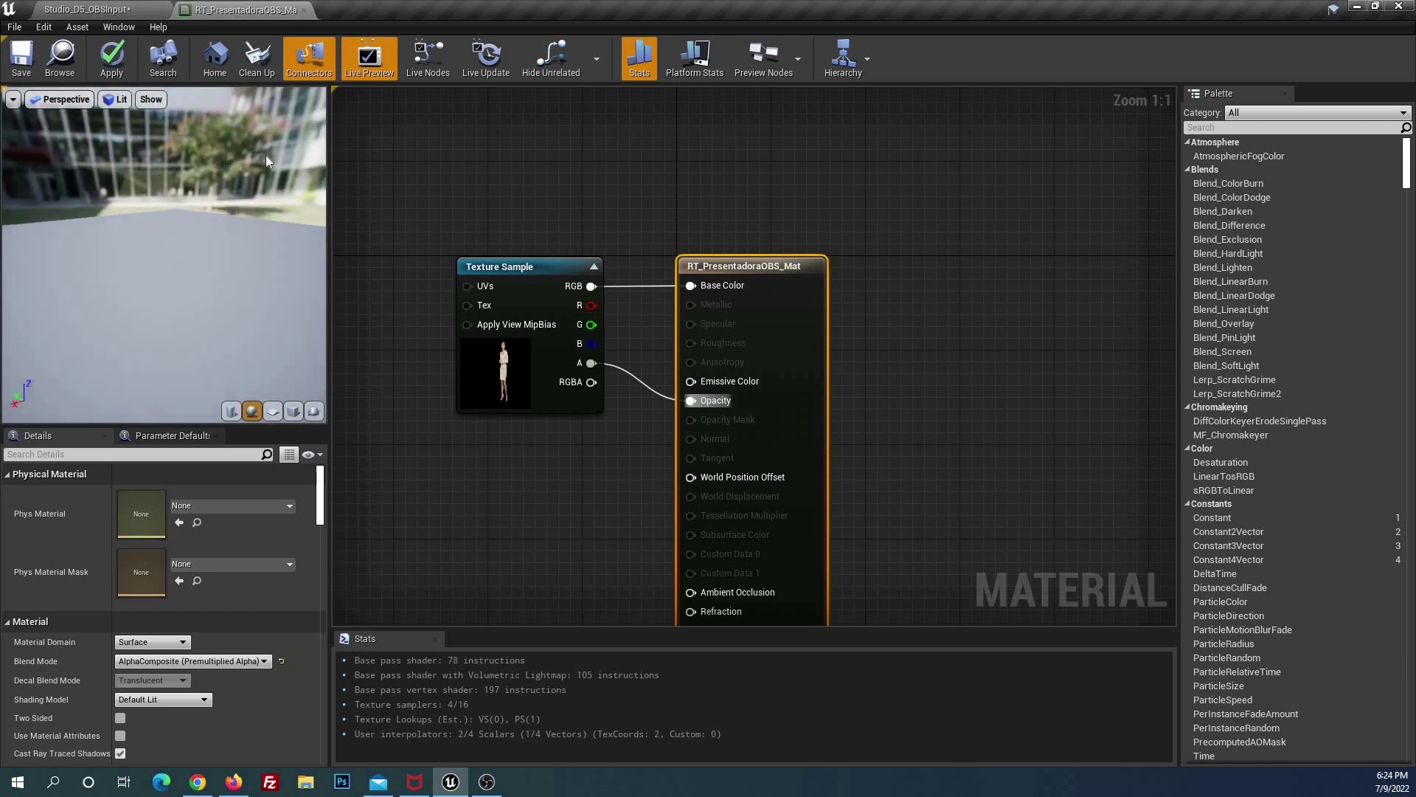
pyautogui.click(21, 65)
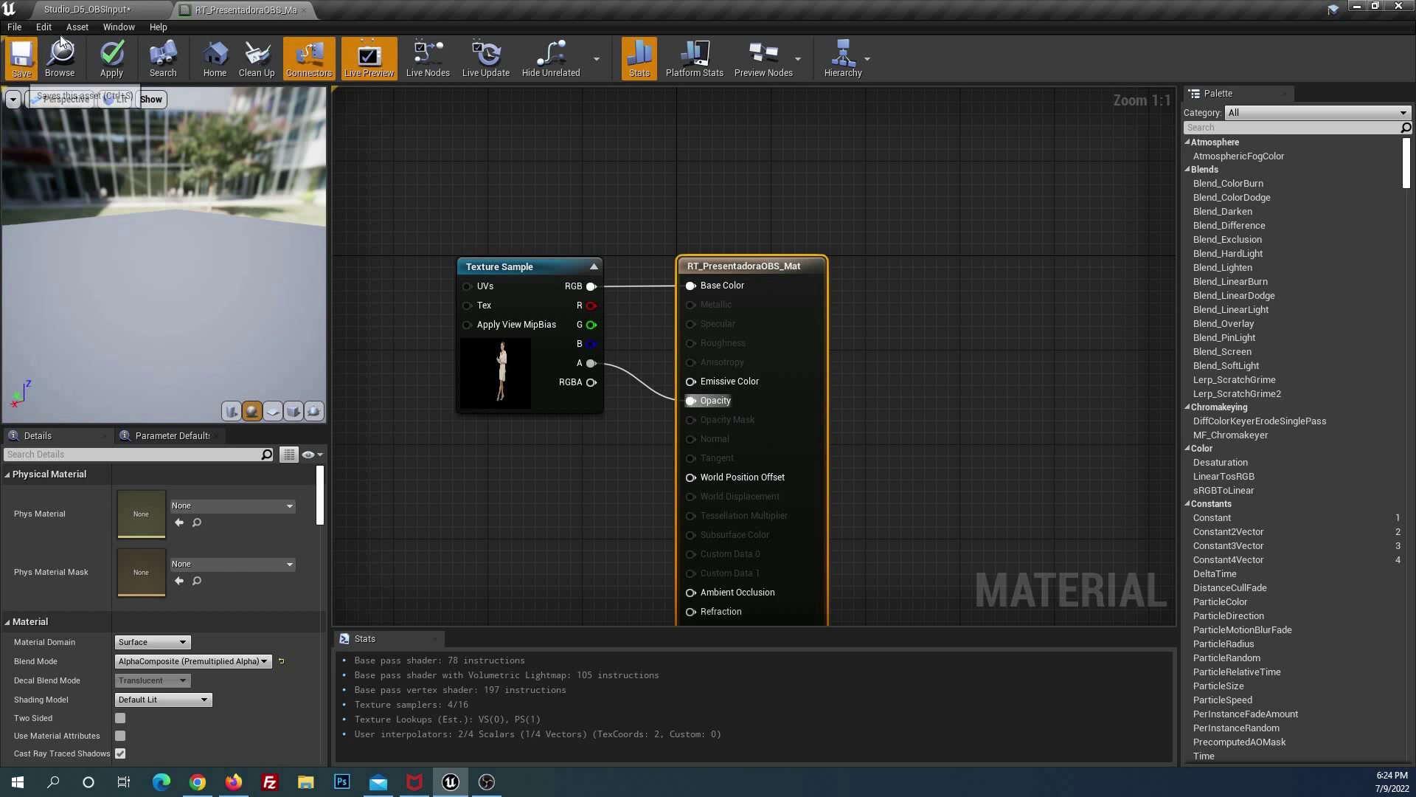
pyautogui.click(90, 11)
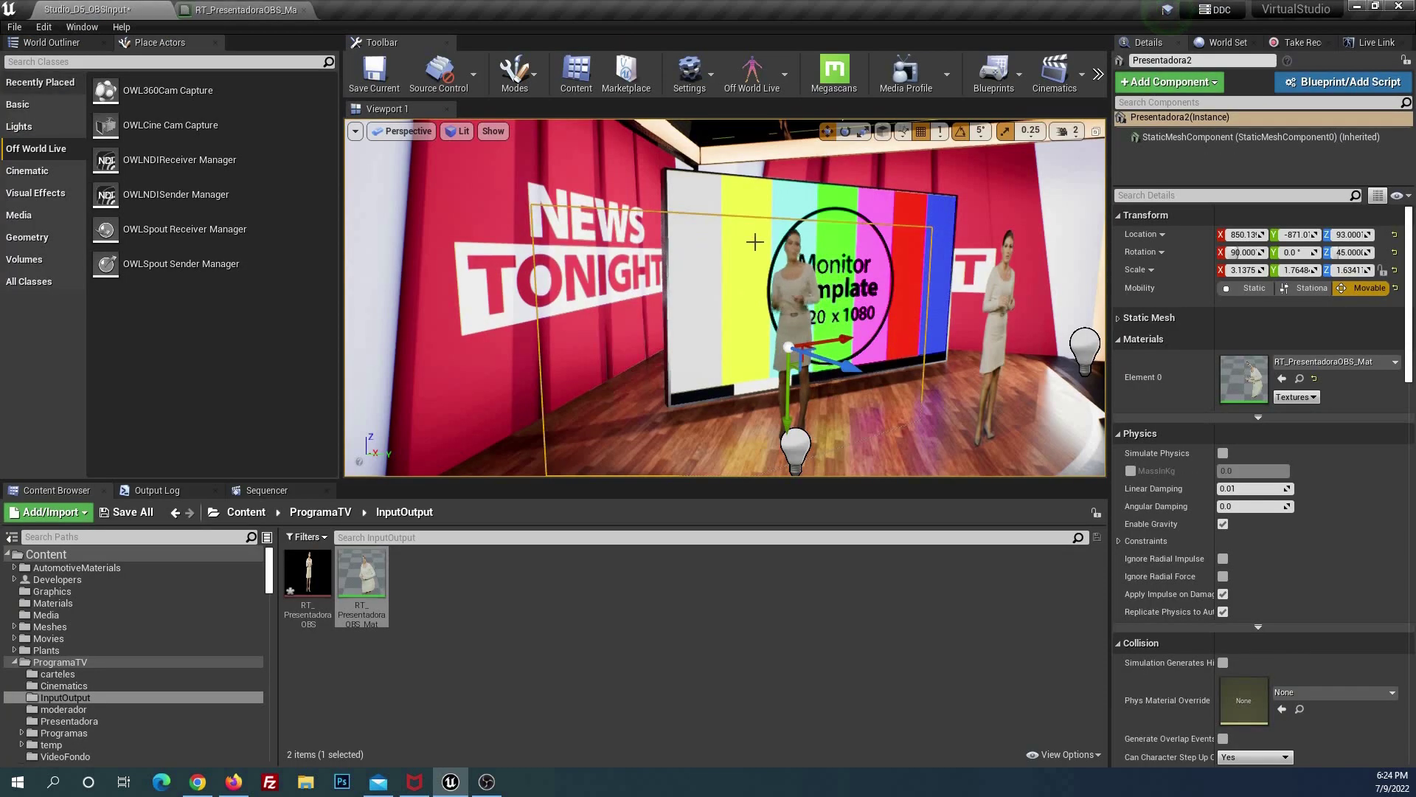
# Fly the viewport toward the presenters, then back out for a wide studio view.
pyautogui.press('w')
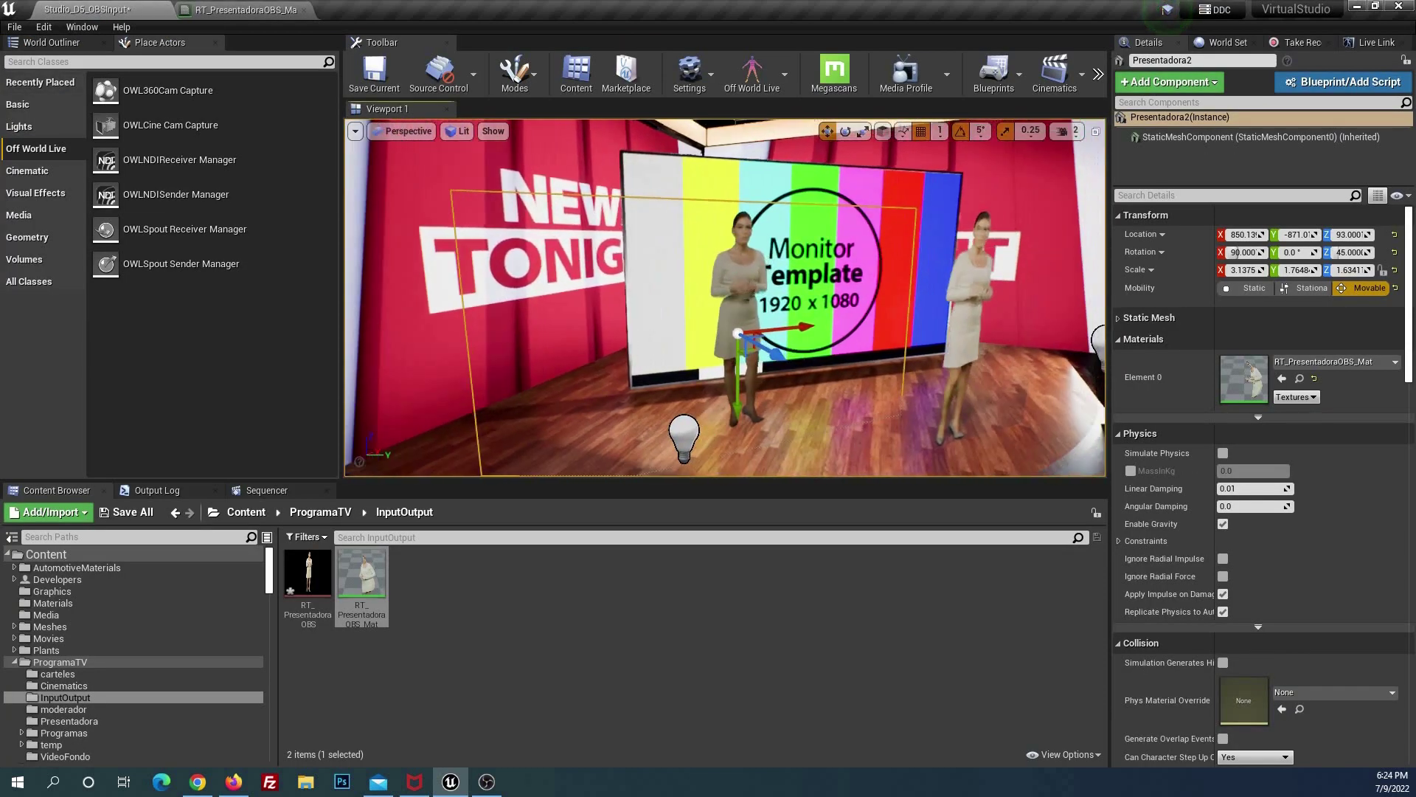
pyautogui.press('w')
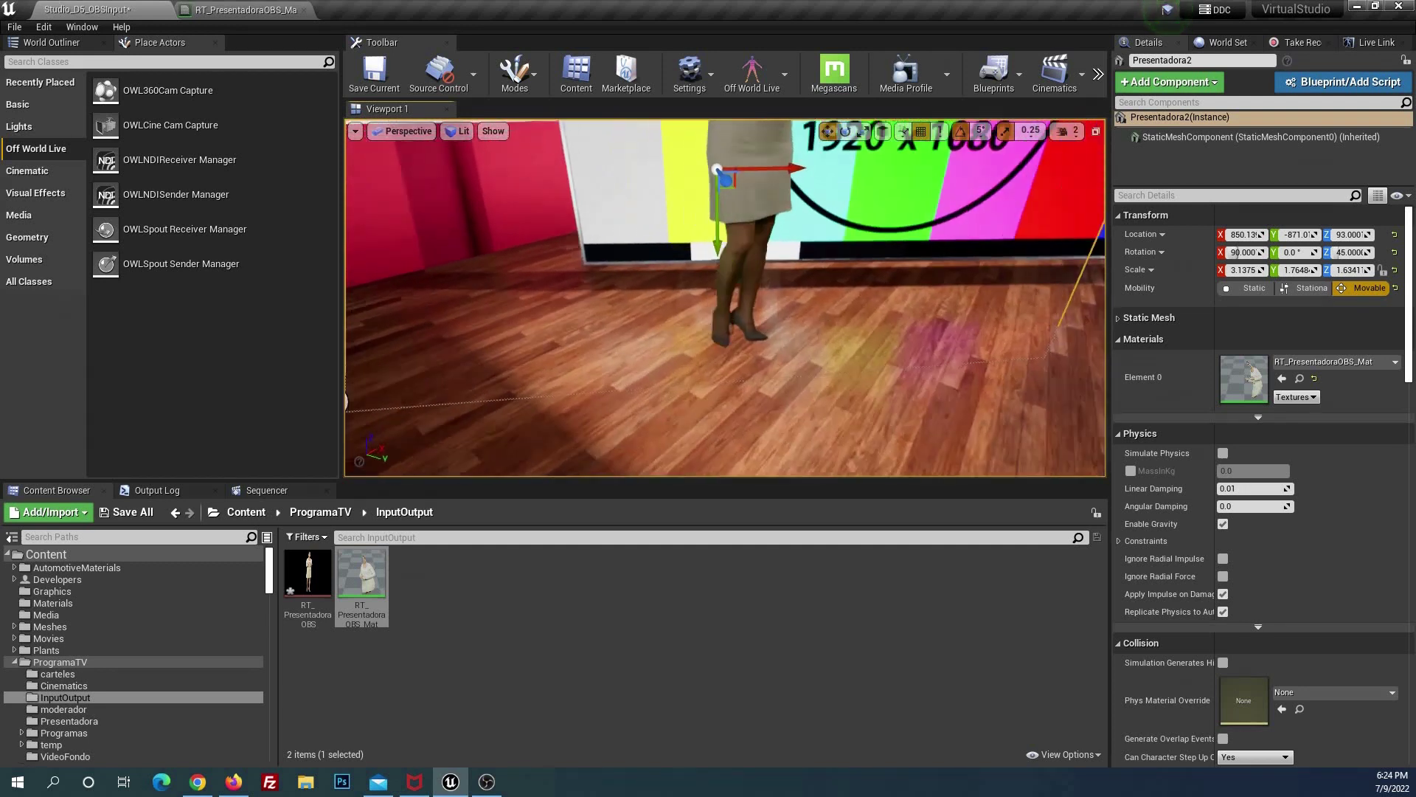
pyautogui.press('s')
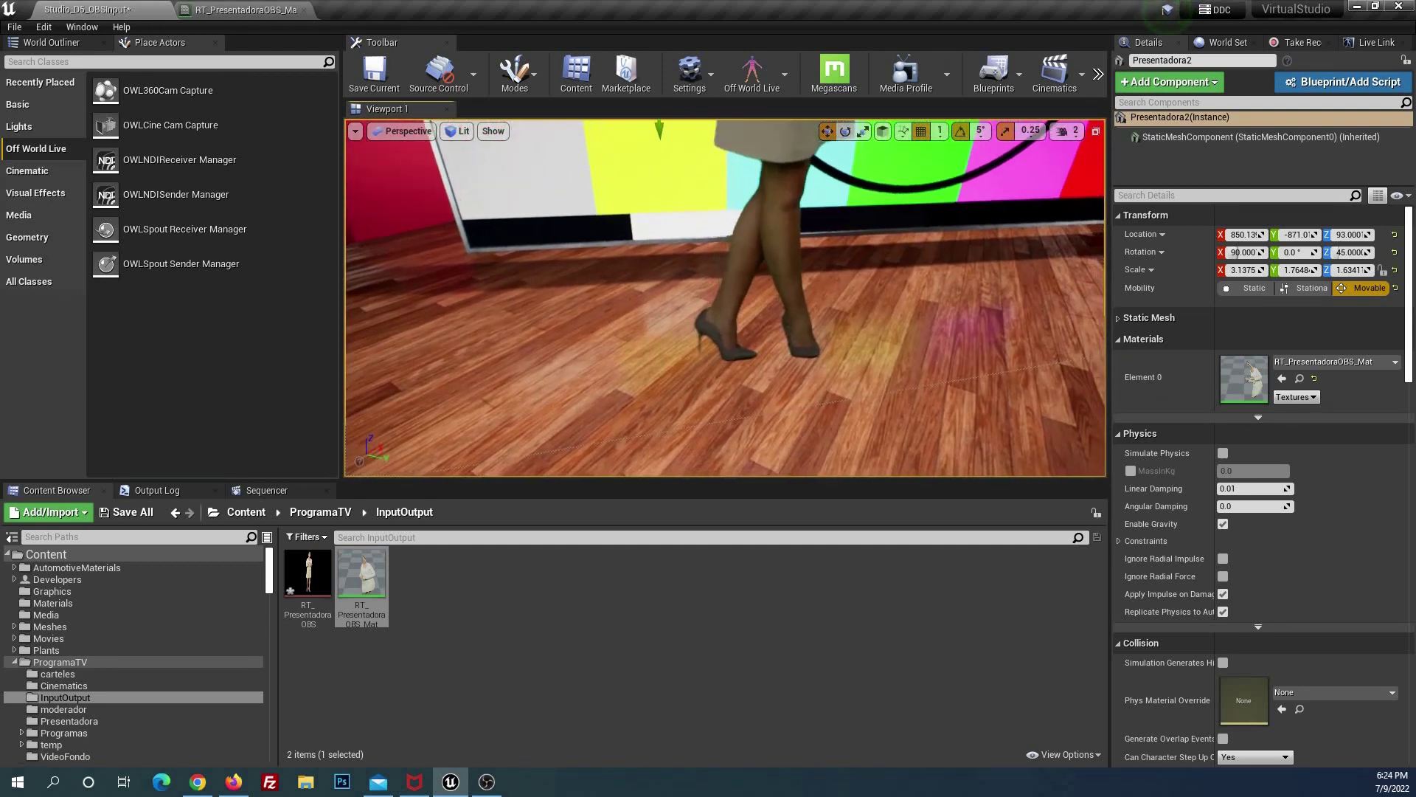
pyautogui.press('s')
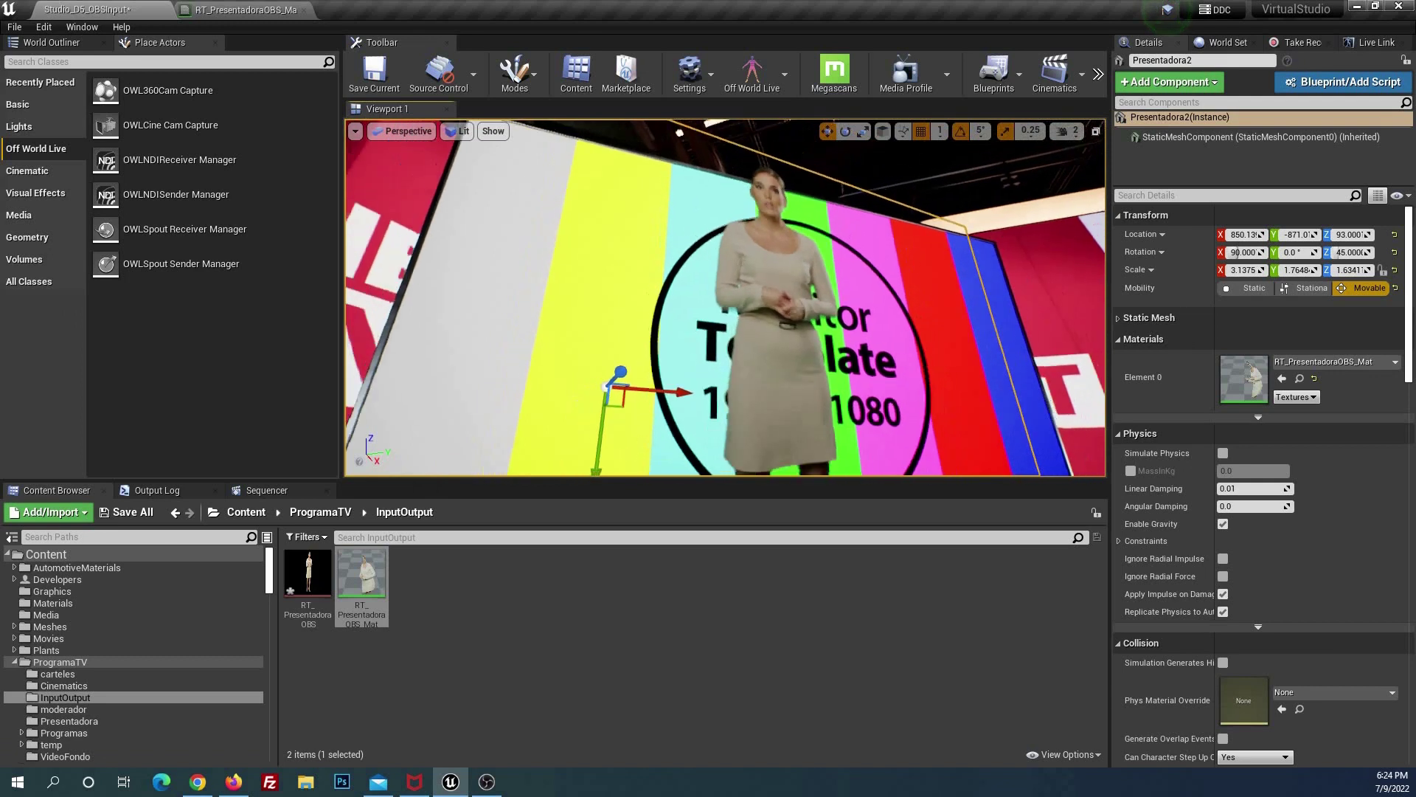
pyautogui.press('s')
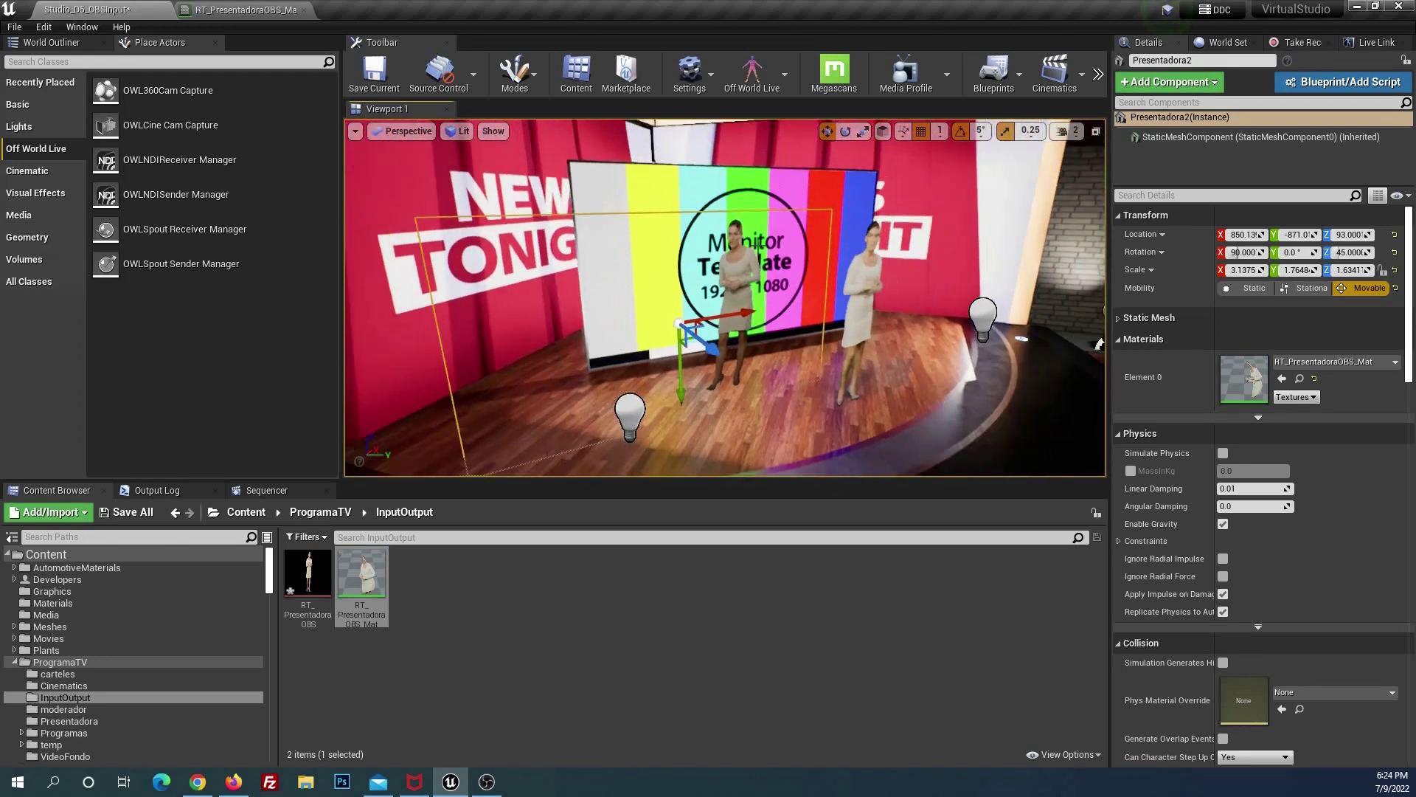
# Play the level to view the camera shot, stop it, and bring OBS over the viewport.
pyautogui.click(1098, 73)
pyautogui.click(1136, 140)
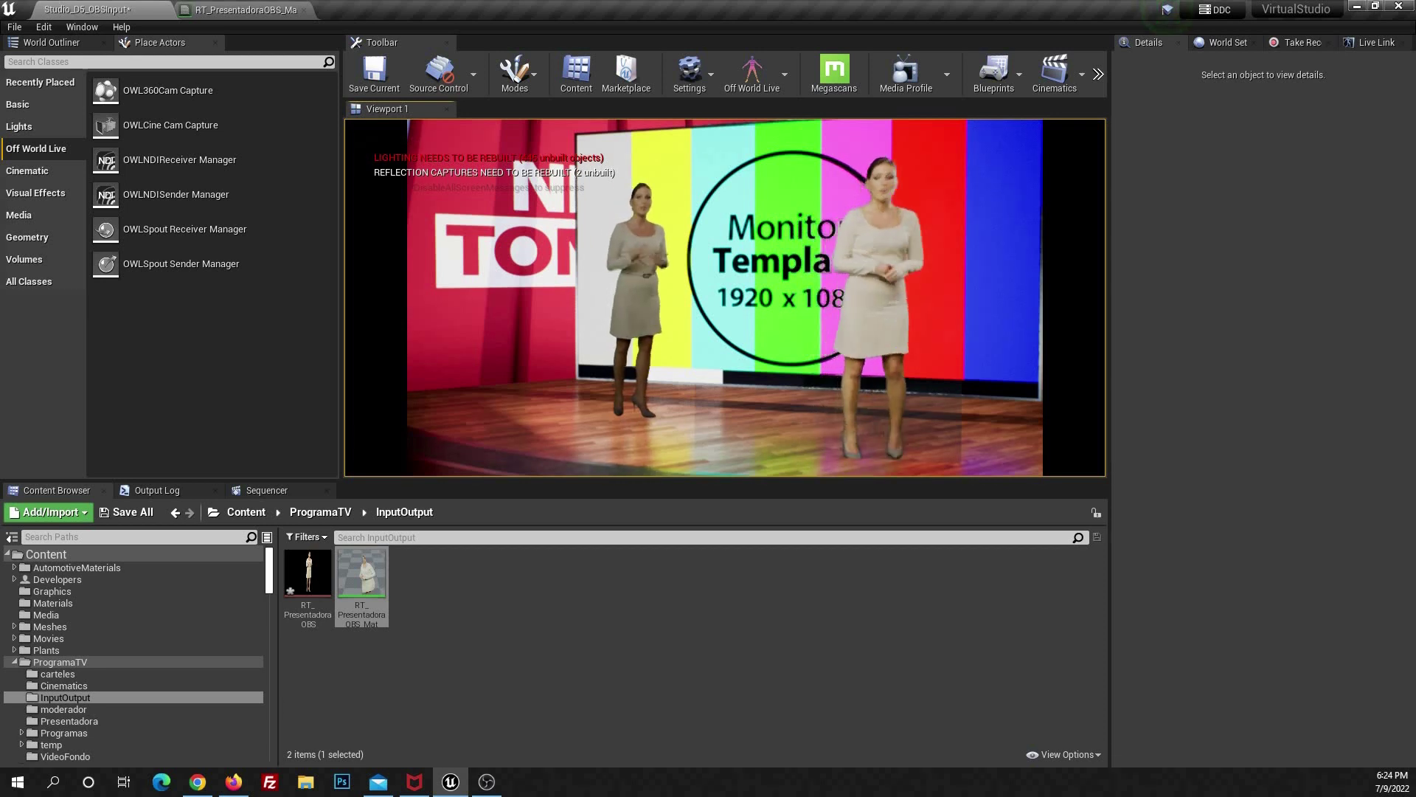
pyautogui.press('Escape')
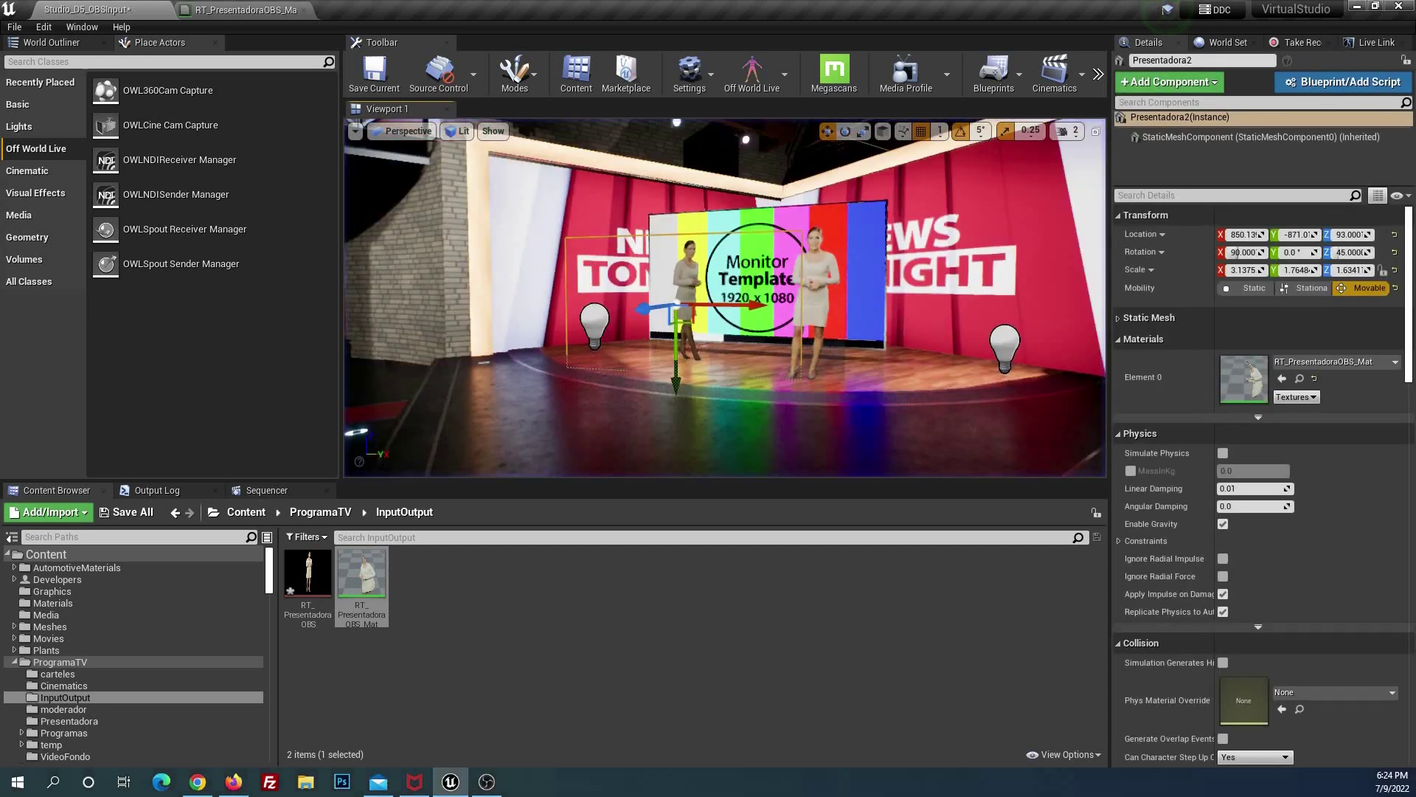
pyautogui.moveTo(1327, 167); pyautogui.dragTo(236, 318)
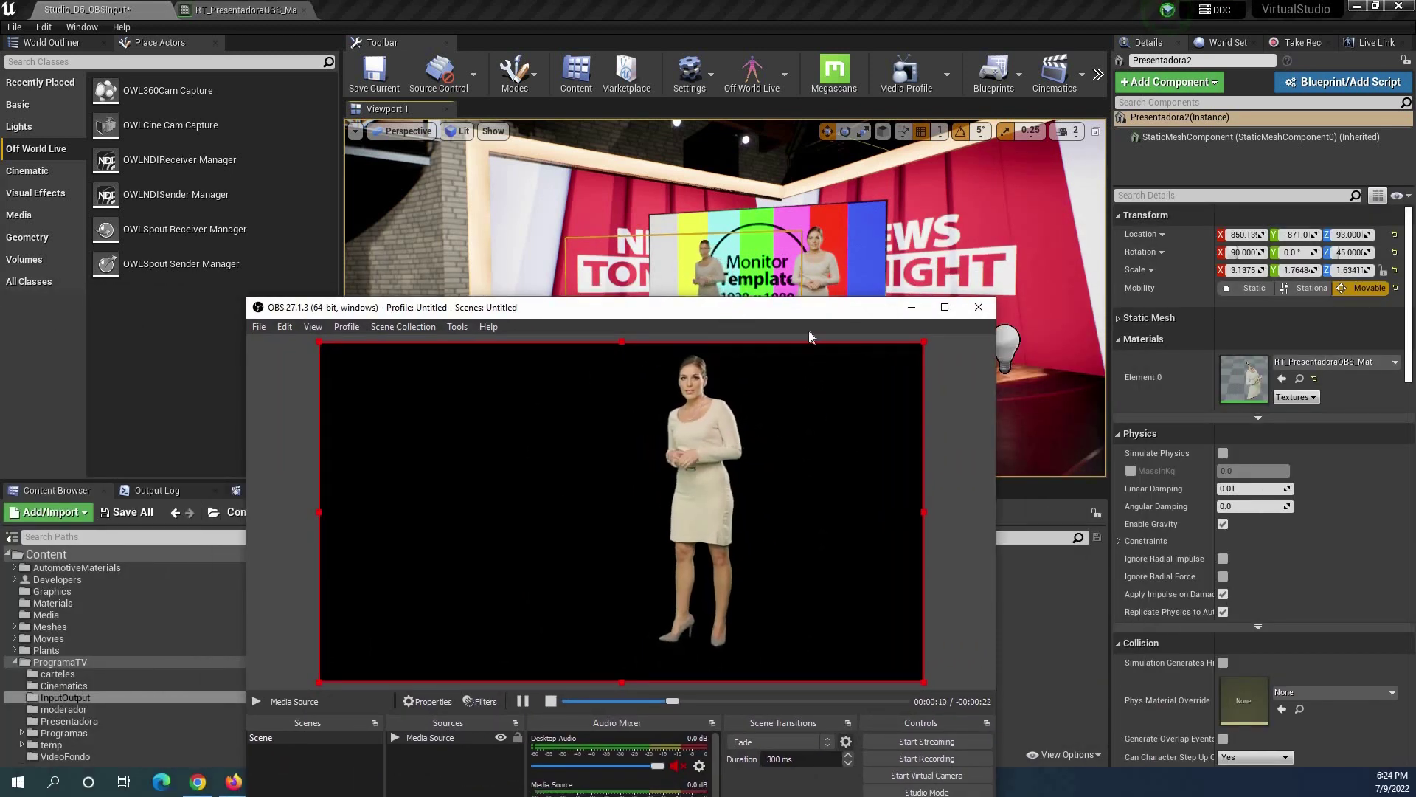
# Move the OBS window off the viewport and send it behind the Unreal editor.
pyautogui.moveTo(808, 330)
pyautogui.mouseDown()
pyautogui.moveTo(821, 303)
pyautogui.moveTo(1053, 393)
pyautogui.mouseUp()
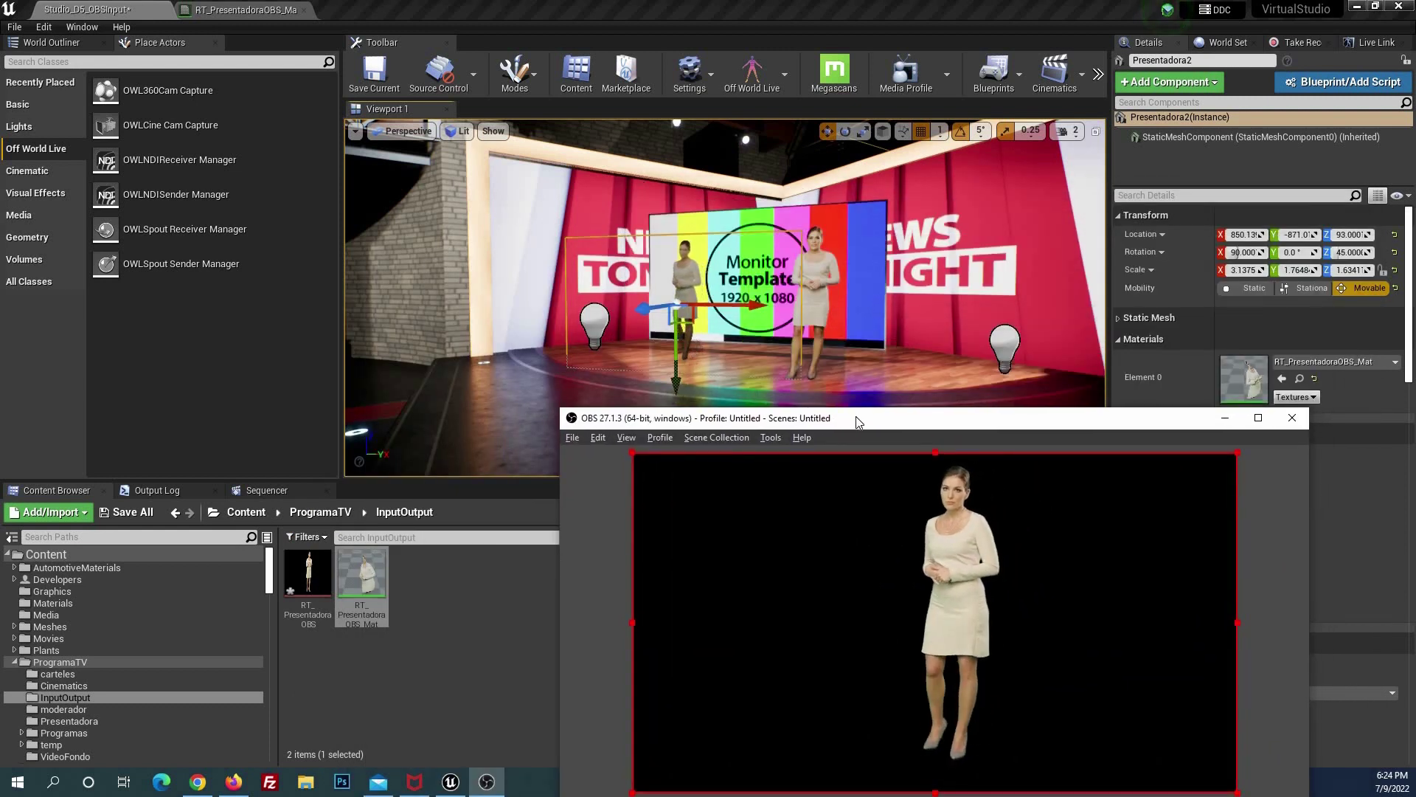
pyautogui.moveTo(866, 417)
pyautogui.mouseDown()
pyautogui.moveTo(749, 196)
pyautogui.moveTo(418, 402)
pyautogui.mouseUp()
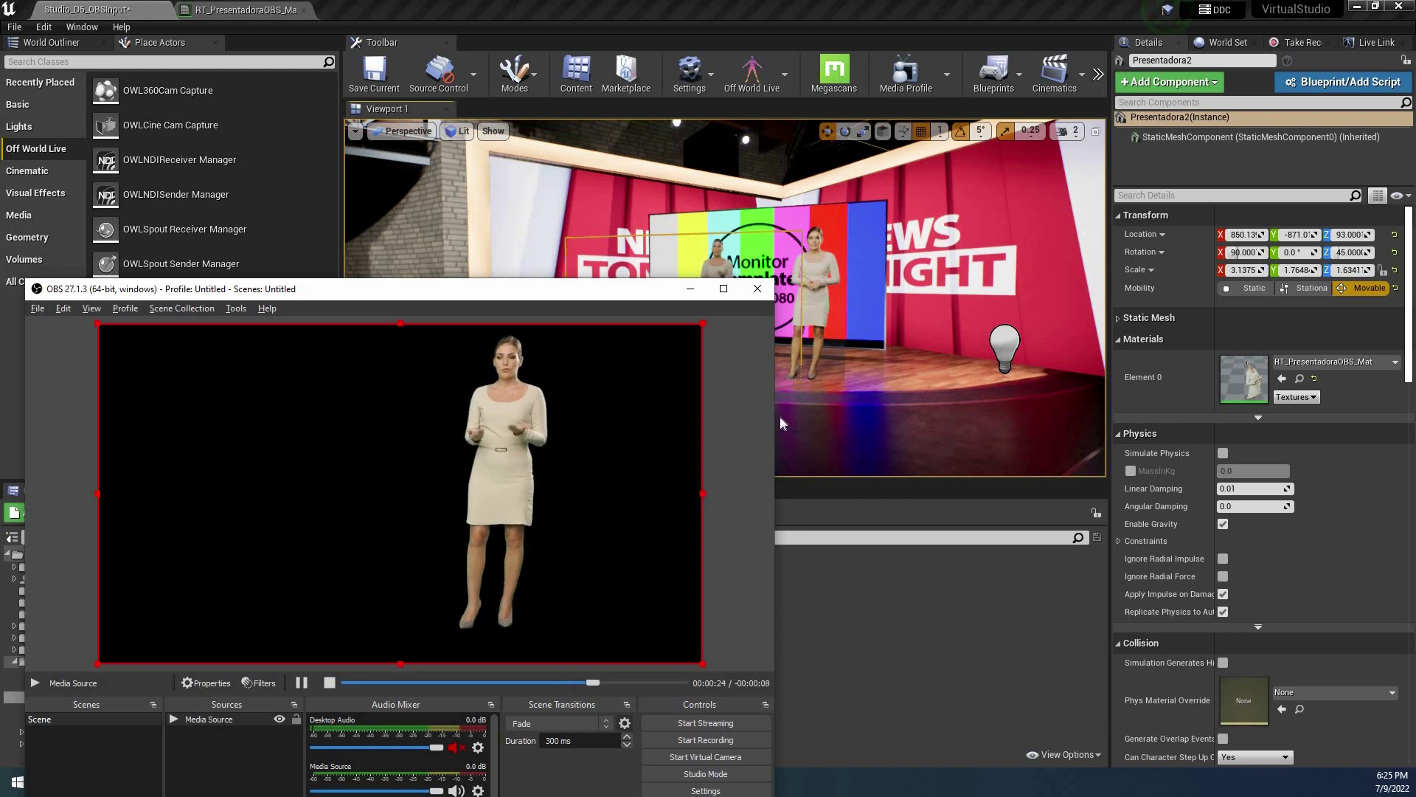
pyautogui.moveTo(531, 298)
pyautogui.mouseDown()
pyautogui.moveTo(720, 544)
pyautogui.moveTo(1401, 136)
pyautogui.mouseUp()
pyautogui.click(905, 261)
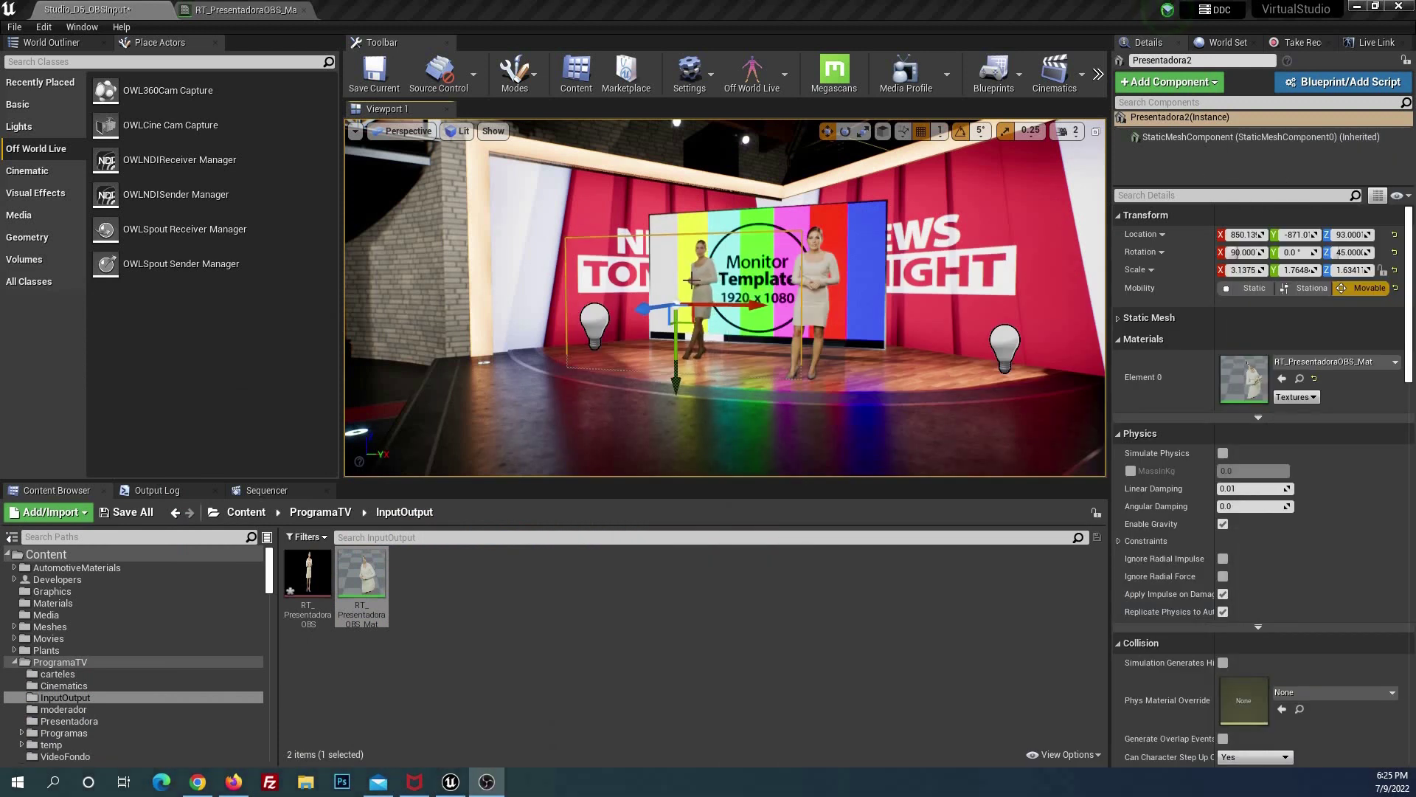